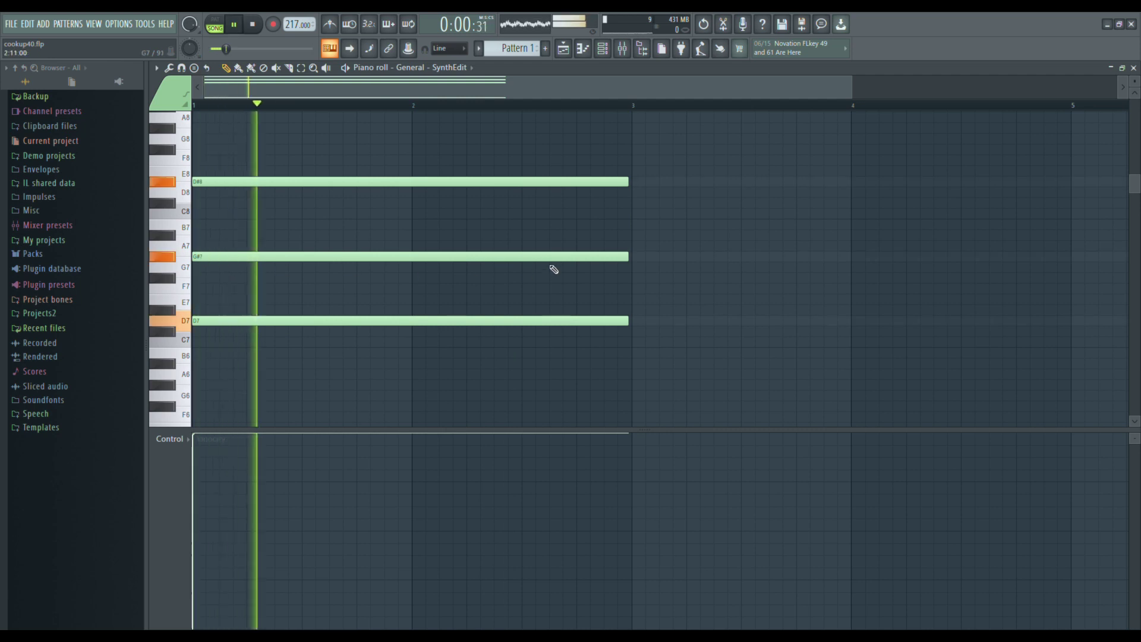
Step: Replace the long D#8 note with eight evenly spaced short notes, D8, D#8, C8, D8, B7, C8, A7 and F7, and play the pattern
key(space)
drag(629, 182, 202, 192)
click(253, 181)
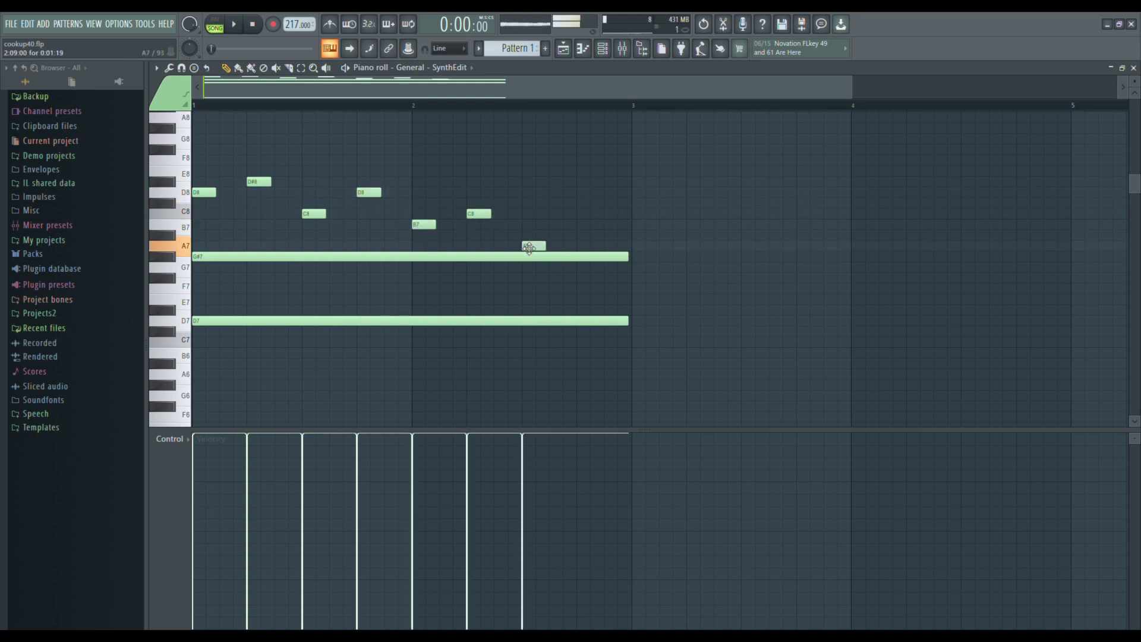
drag(591, 290, 577, 289)
key(space)
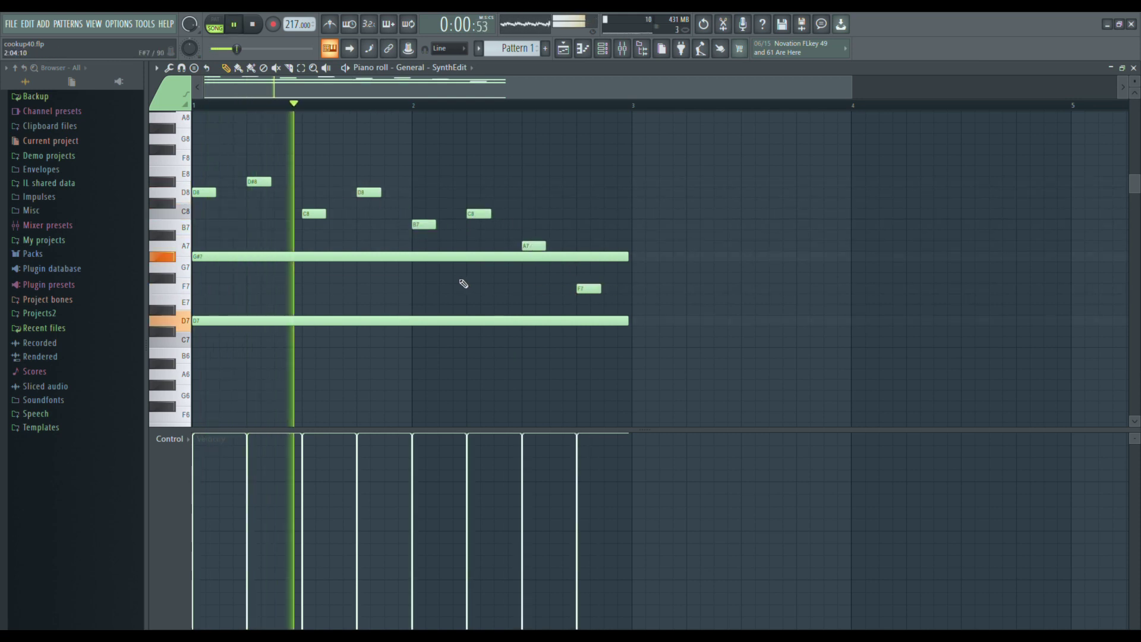
Step: Replace the long G#7 note with an A7 note at the start of bar 1, lengthened to about a quarter bar
scroll(324, 276, down, 2)
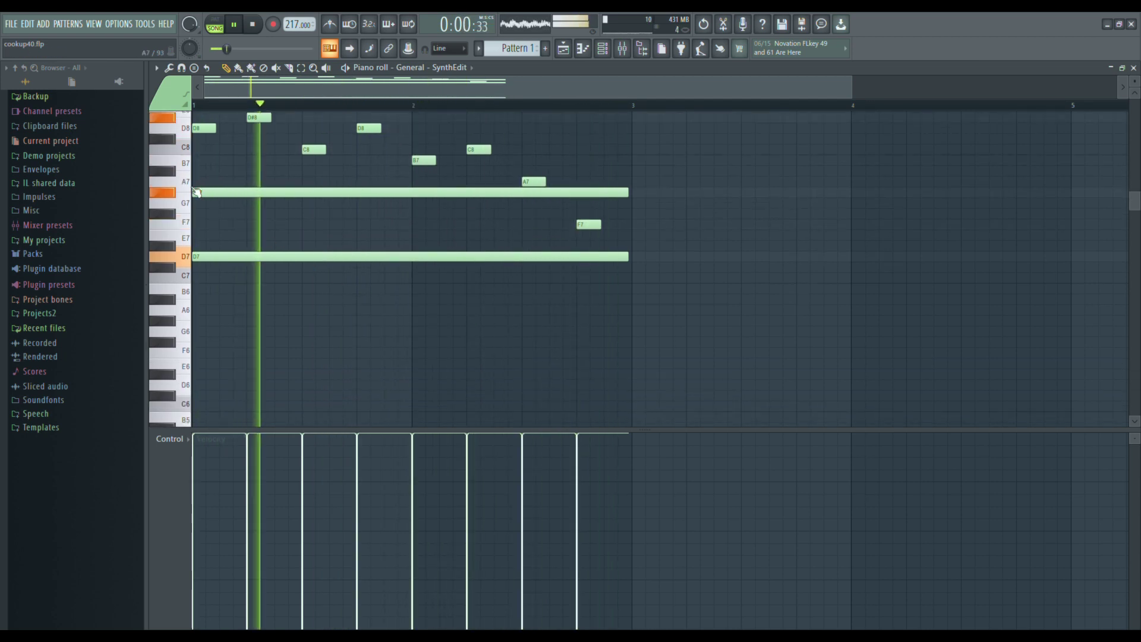
key(space)
click(169, 198)
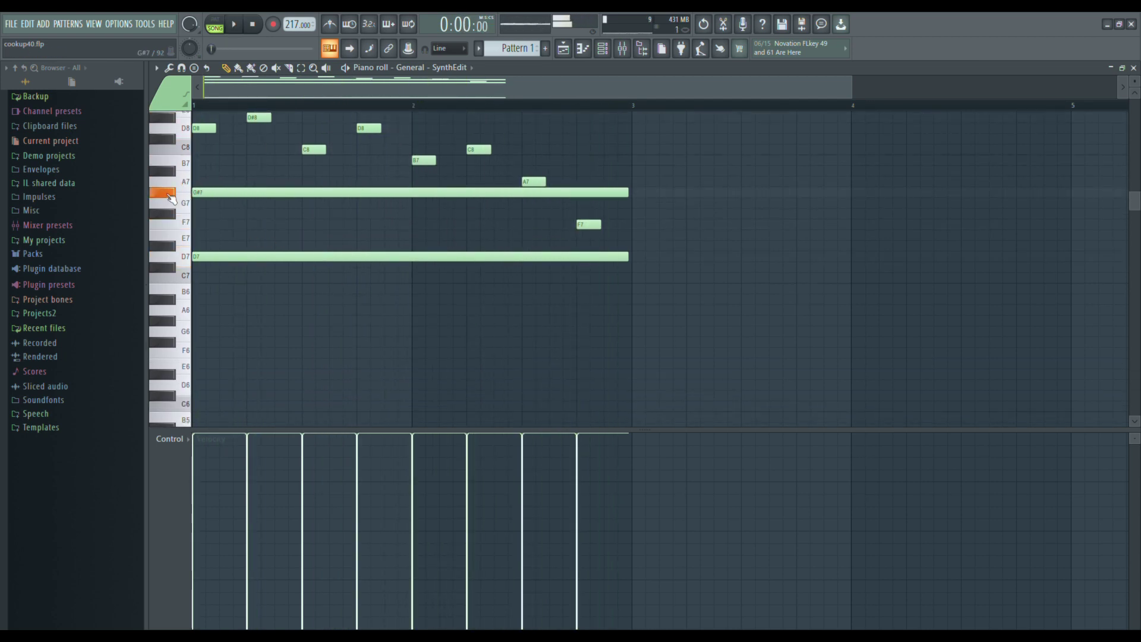
right_click(238, 191)
key(space)
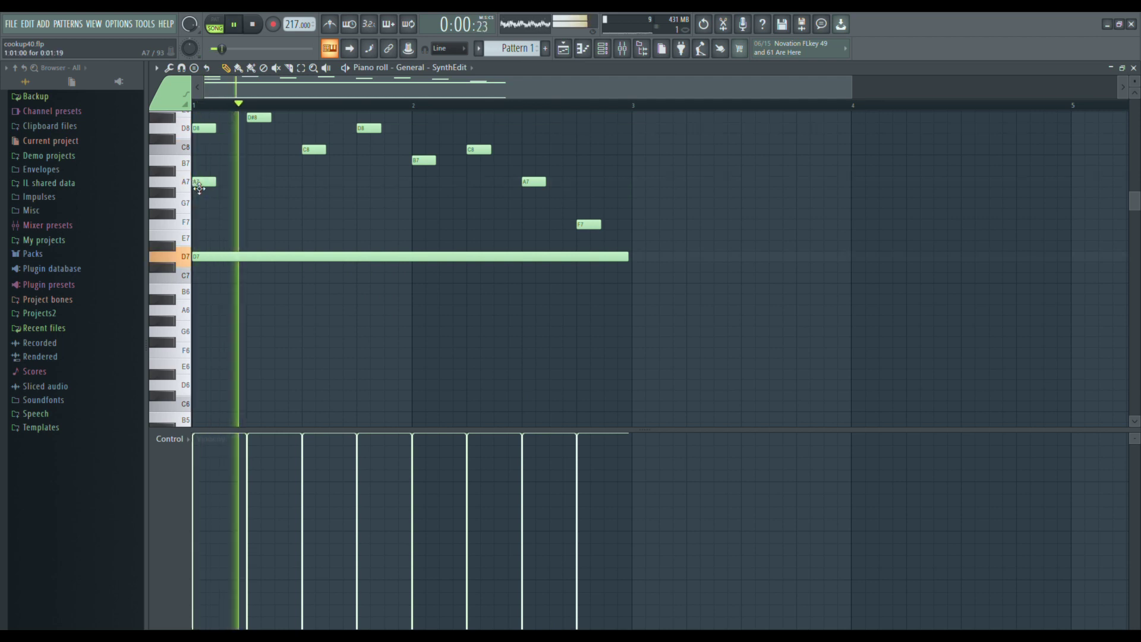
drag(216, 182, 246, 183)
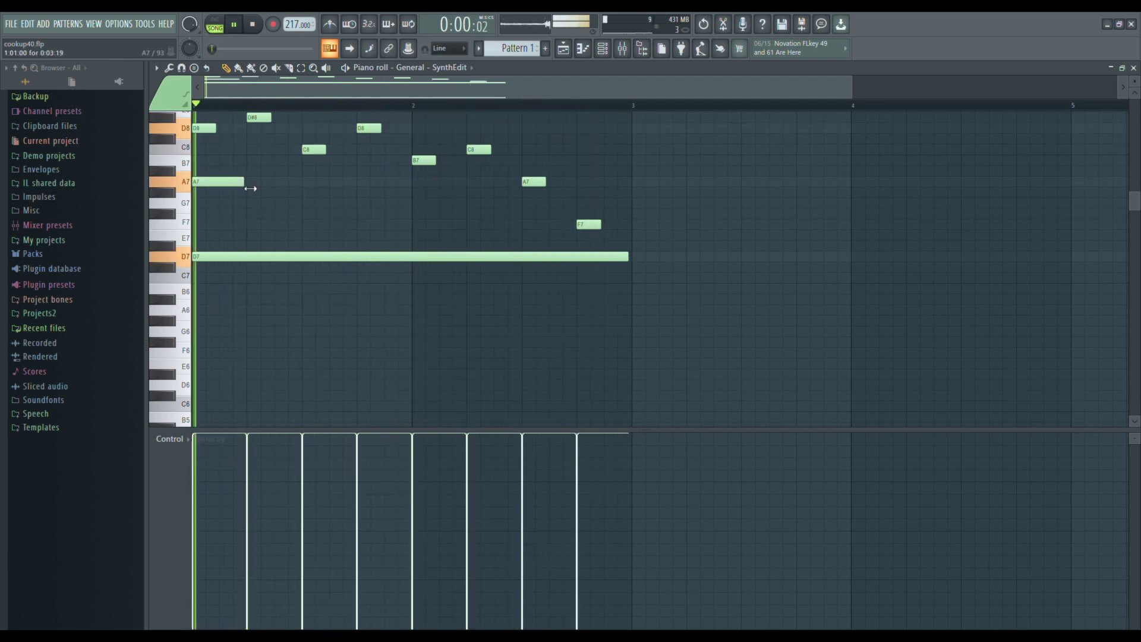
Step: Replace the long G4 bass note with a long D#4 note from the start of bar 1 and play it
scroll(297, 261, down, 5)
key(space)
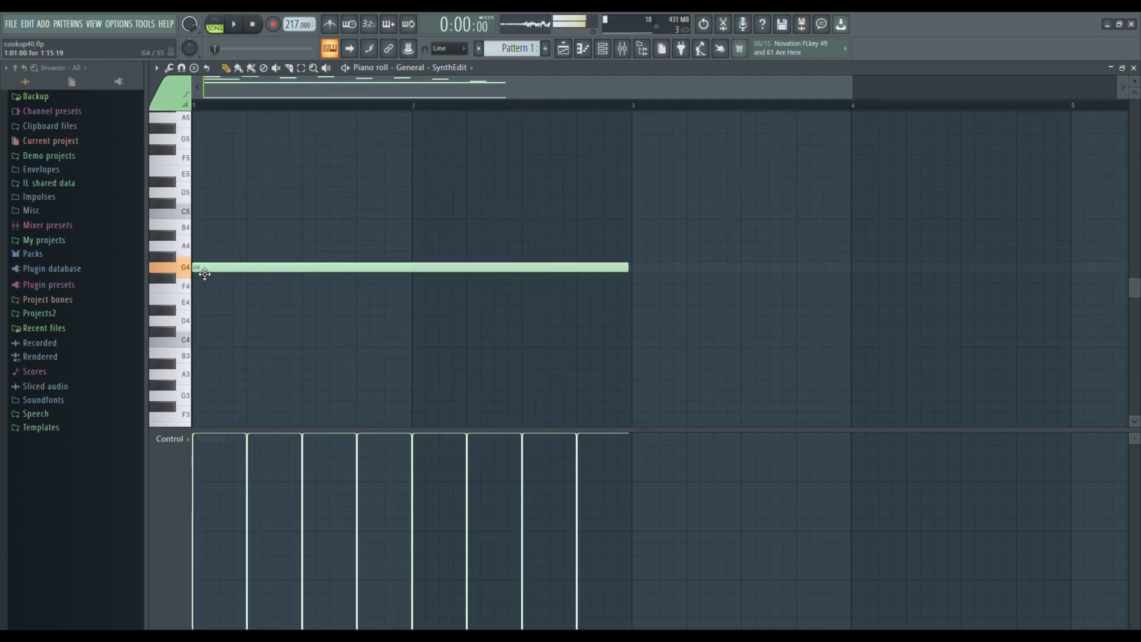
right_click(203, 270)
click(204, 332)
key(space)
key(space)
drag(206, 333, 193, 314)
key(space)
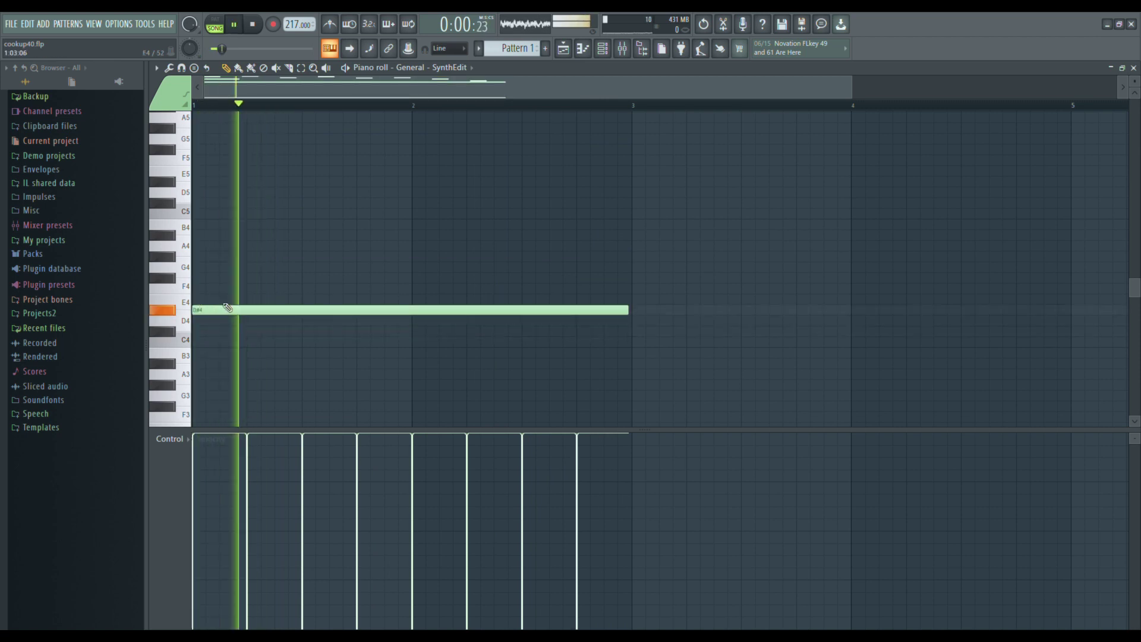
Step: Replace the long D#4 bass note with an A4 note and shorten it to about half a bar
key(space)
right_click(225, 309)
click(204, 248)
key(space)
key(space)
right_click(214, 248)
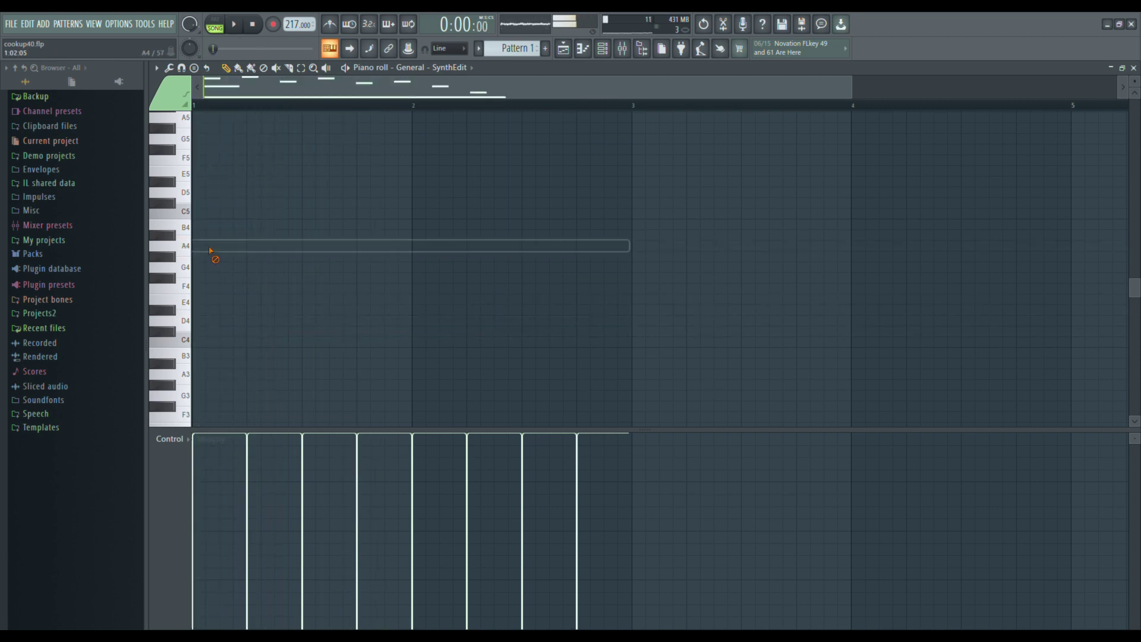
click(212, 246)
key(space)
drag(625, 246, 301, 267)
key(space)
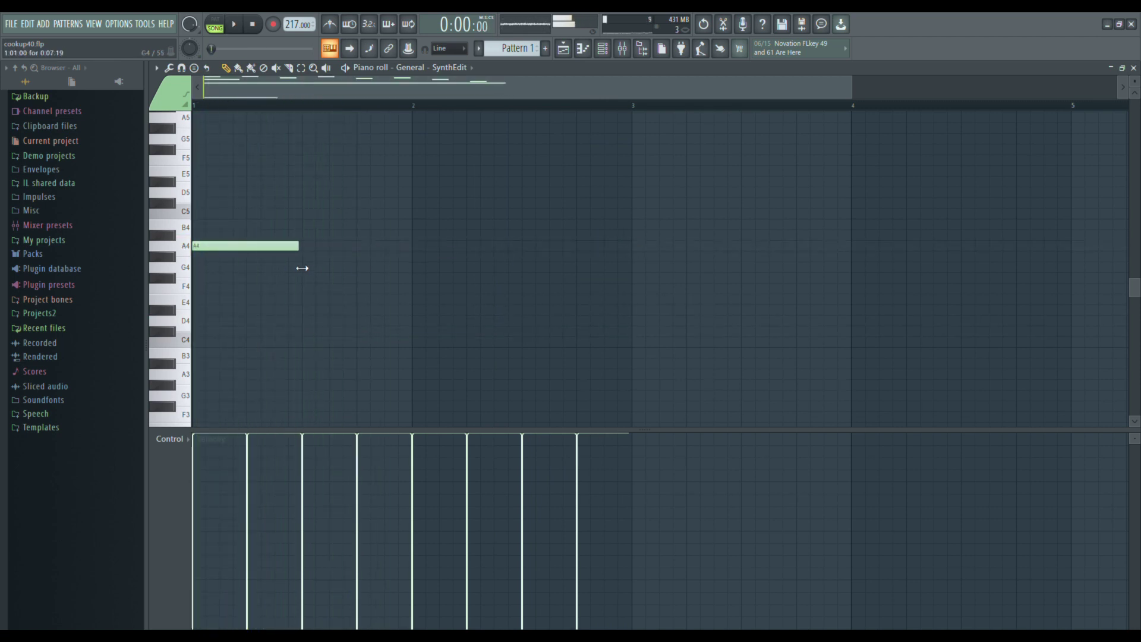
Step: Add a half-bar A#4 bass note in the second half of bar 1 and audition it
key(space)
scroll(315, 275, up, 2)
key(space)
click(313, 301)
key(space)
key(space)
scroll(411, 321, up, 2)
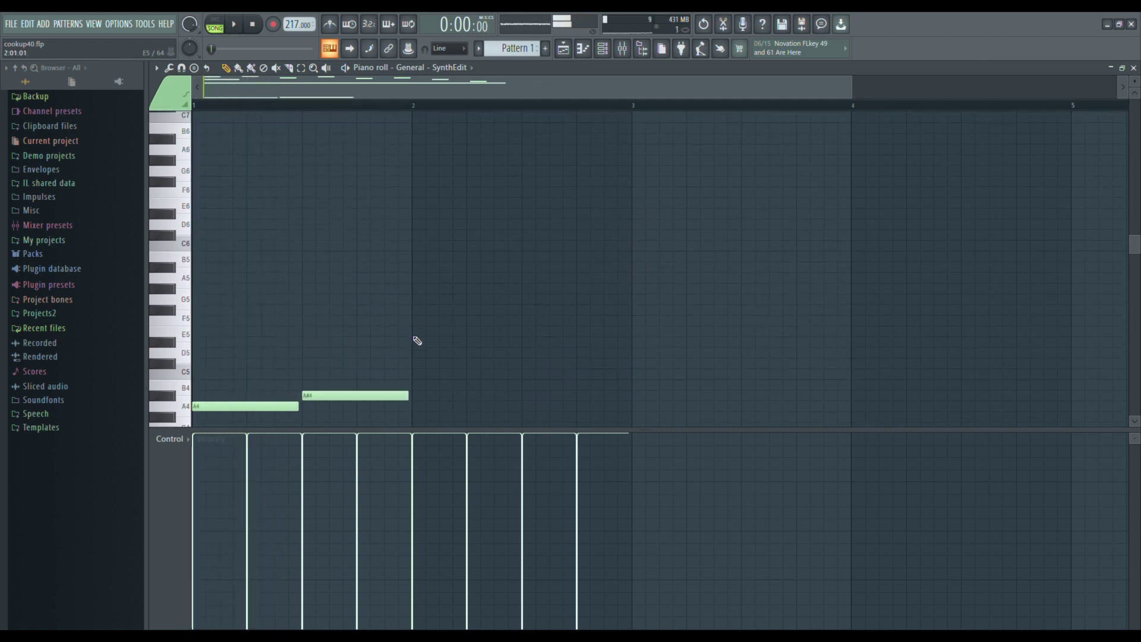
Step: Place a half-bar bass note at the start of bar 2, ending on A5, and play the pattern
key(space)
key(space)
click(421, 406)
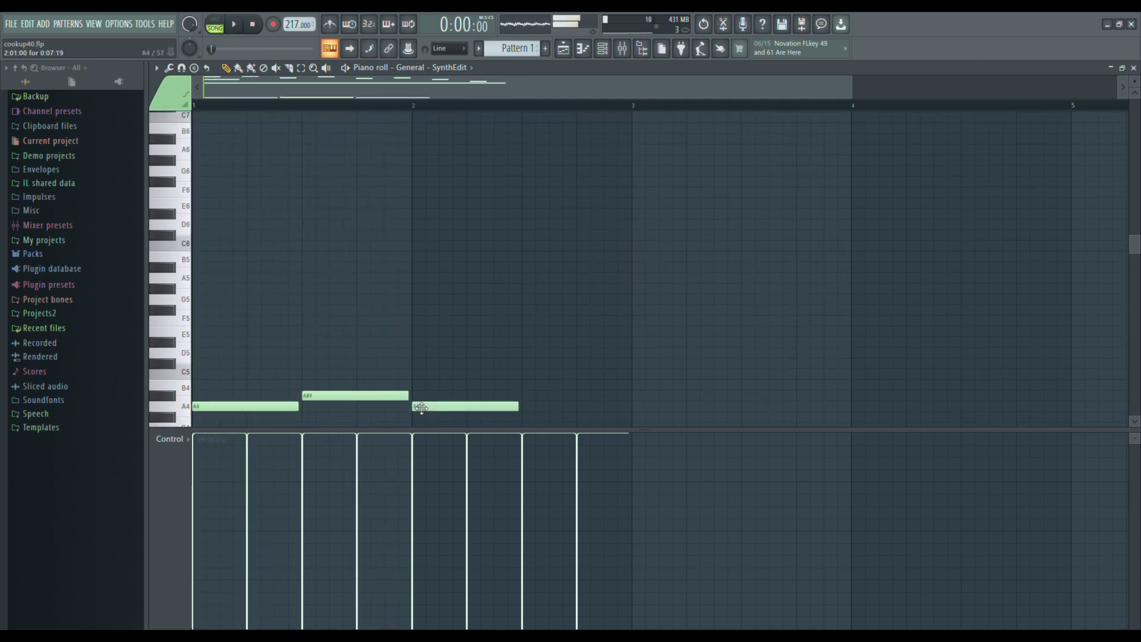
drag(420, 314, 417, 279)
key(space)
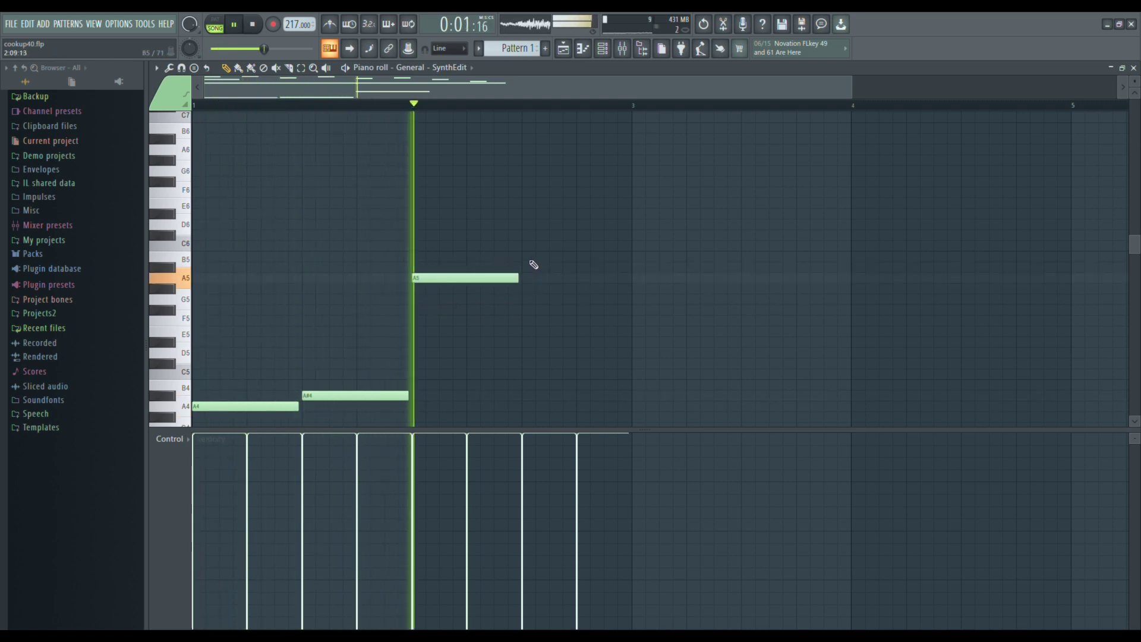
Step: Add a half-bar D6 note in the second half of bar 2, discarding the first attempt at another pitch
click(530, 236)
scroll(543, 279, up, 4)
right_click(538, 363)
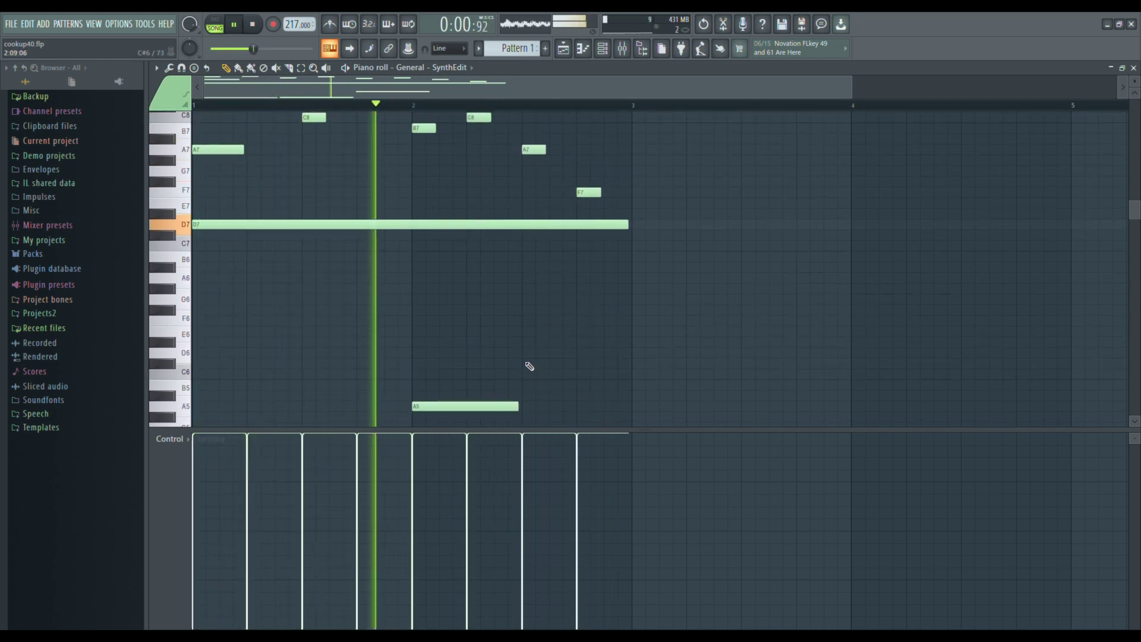
click(528, 353)
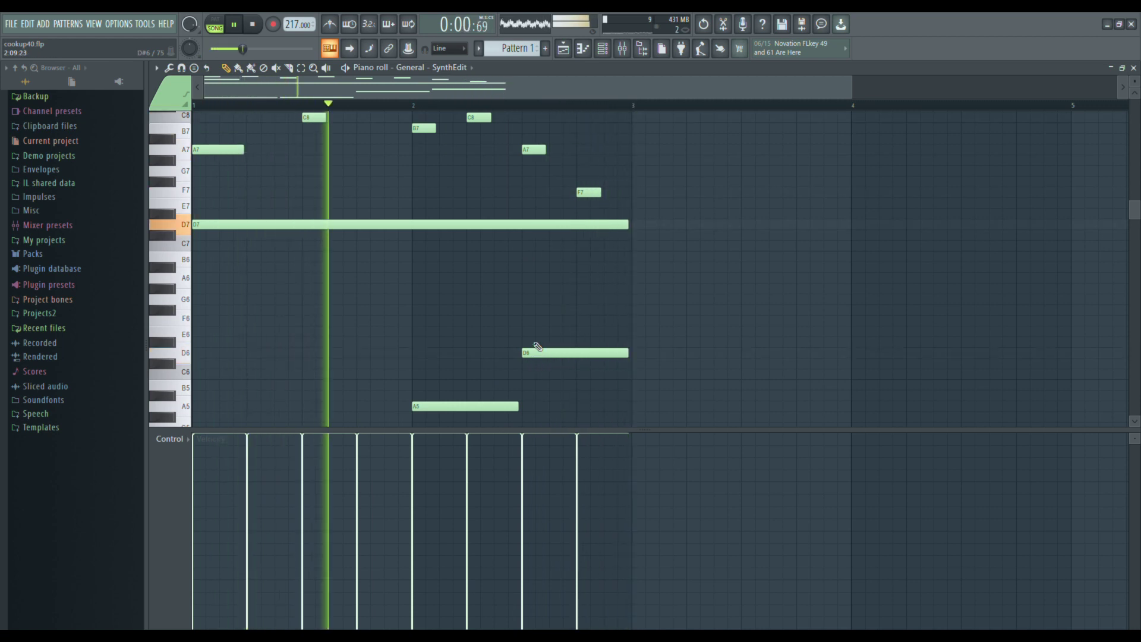
Step: Add quarter-bar harmony notes: A7 in the last quarter of bar 1 and F7 at the start of bar 2
scroll(538, 347, up, 4)
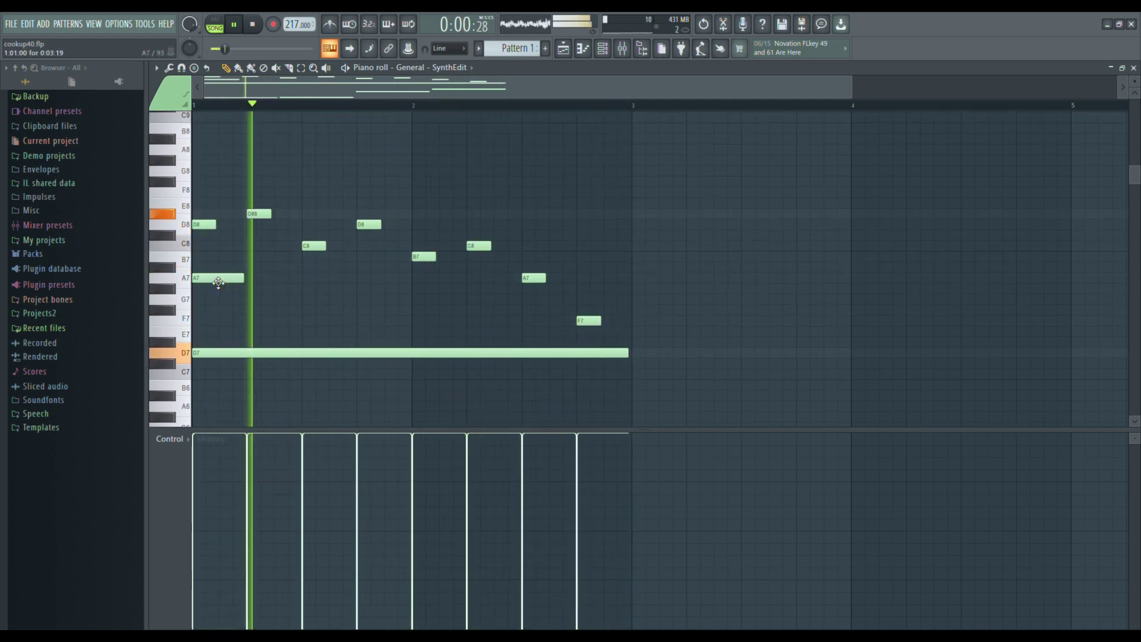
click(363, 278)
key(space)
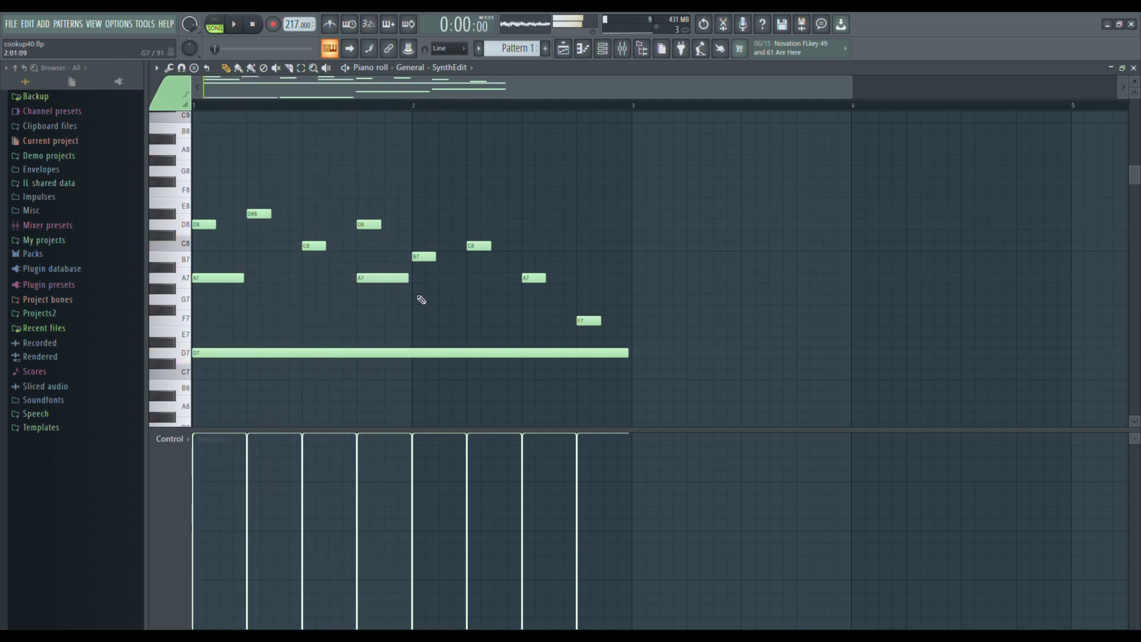
key(space)
drag(422, 300, 419, 327)
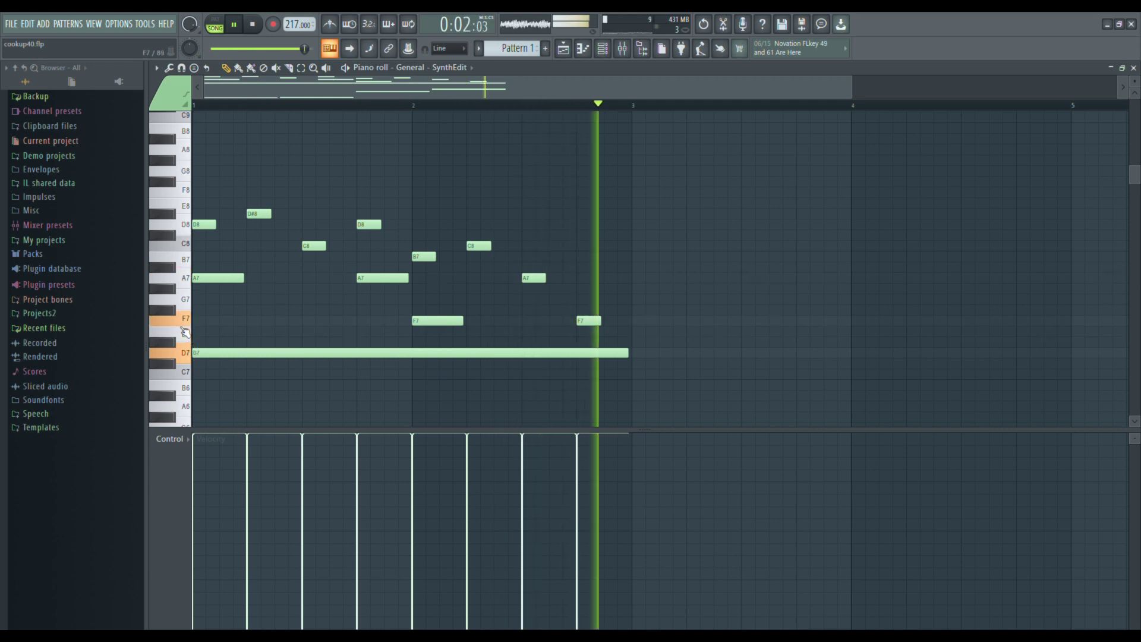
scroll(181, 332, down, 3)
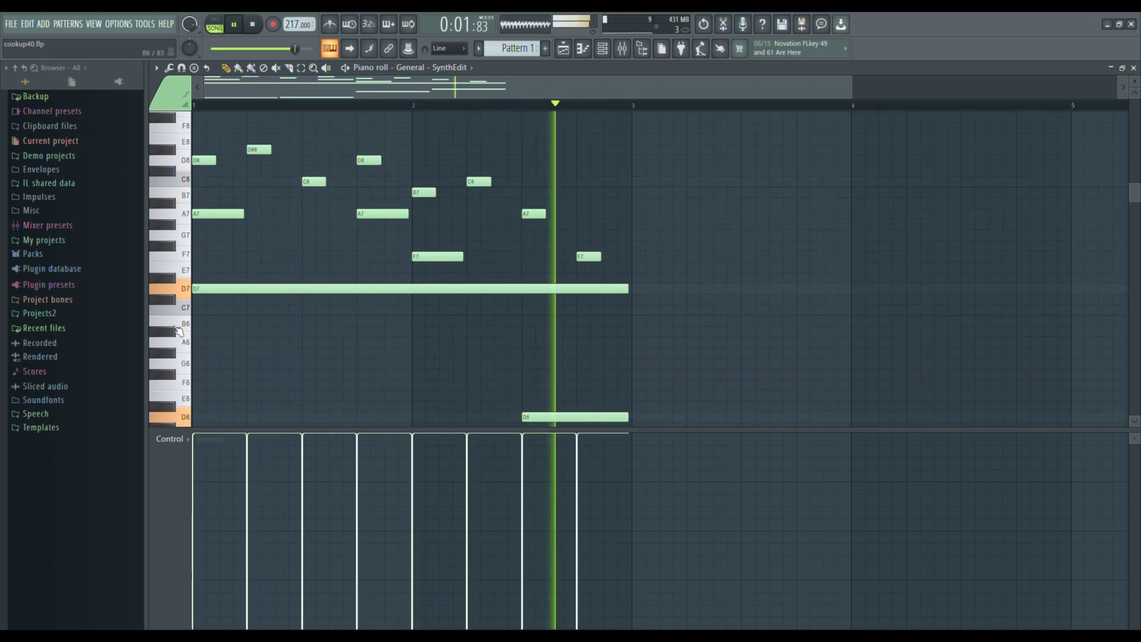
scroll(179, 331, down, 4)
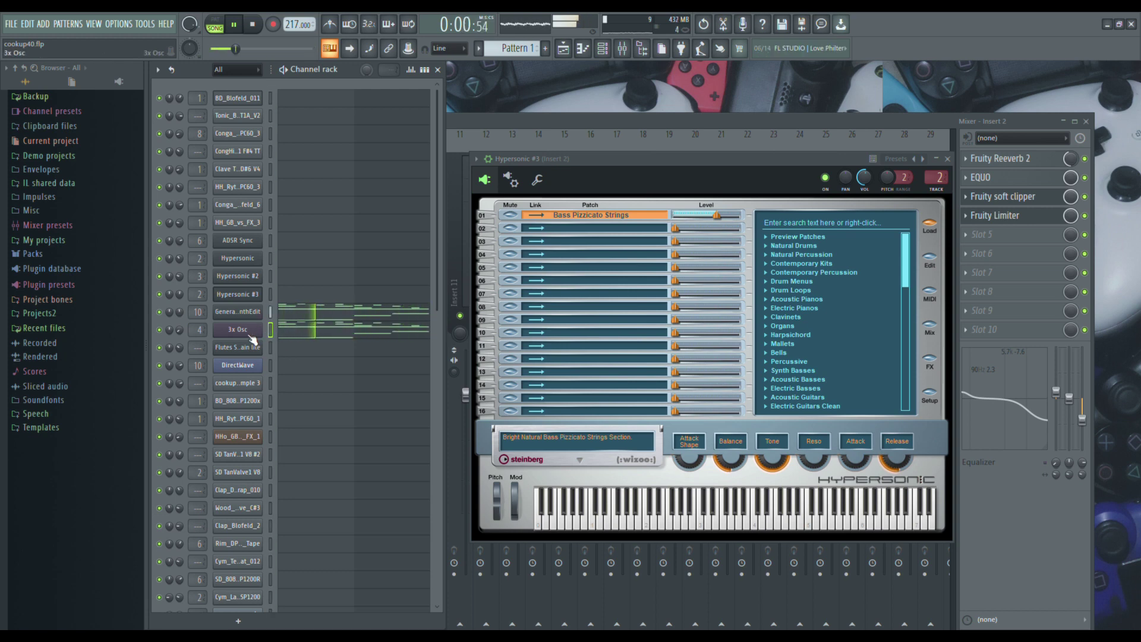
Step: Look through the neighbouring instrument channels and set the General - SynthEdit channel's root note to G6
click(240, 334)
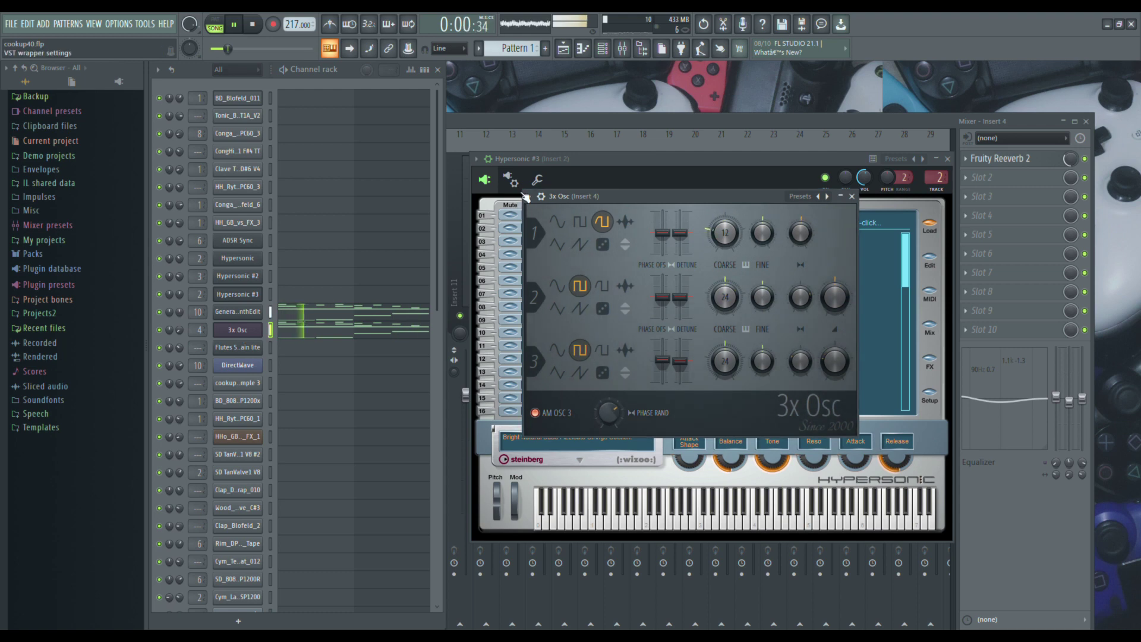
click(537, 179)
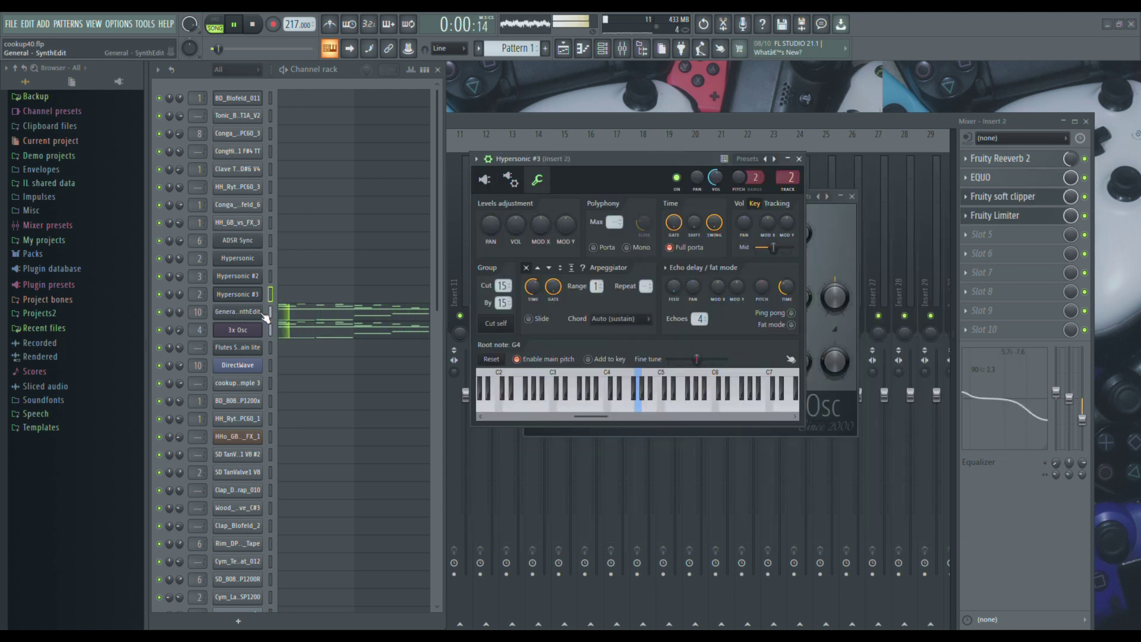
click(262, 315)
click(245, 333)
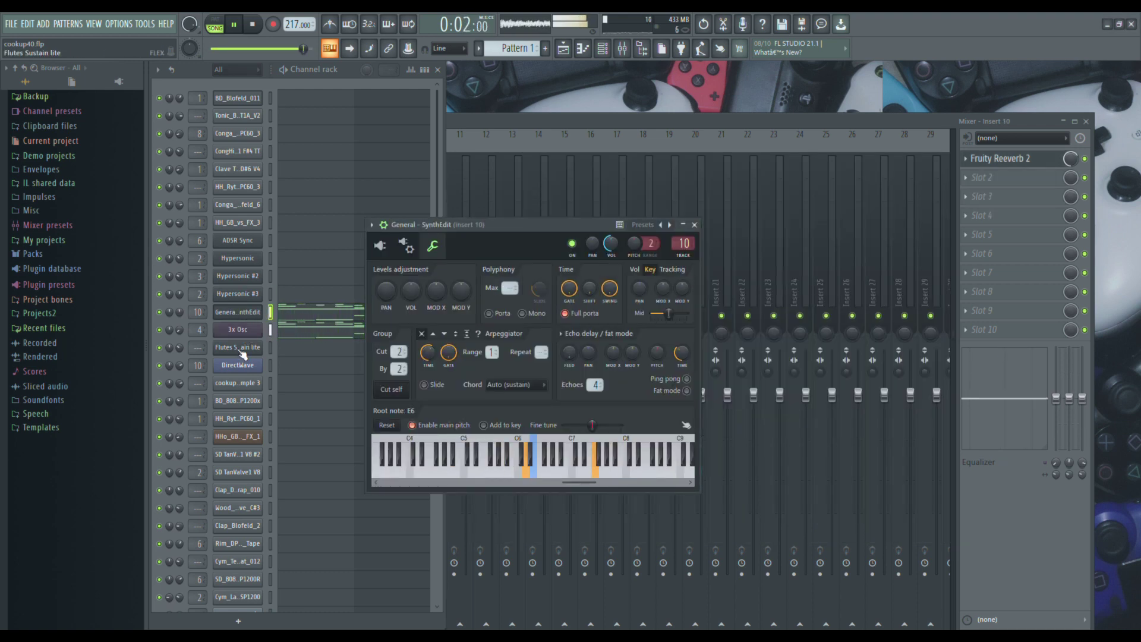
click(241, 347)
click(244, 314)
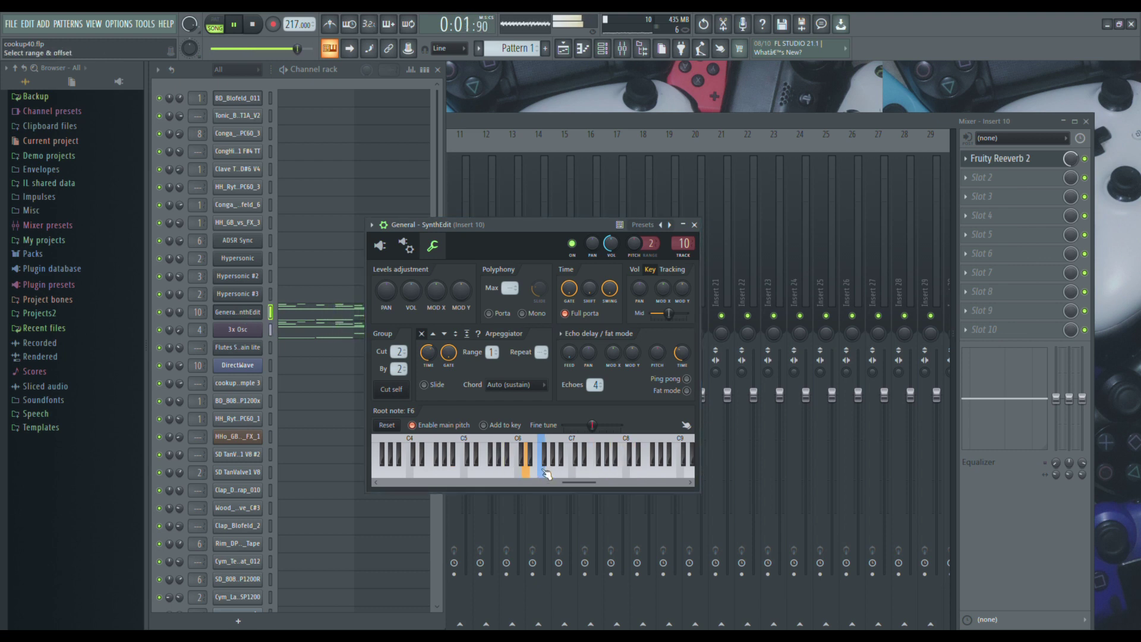
click(246, 333)
click(239, 330)
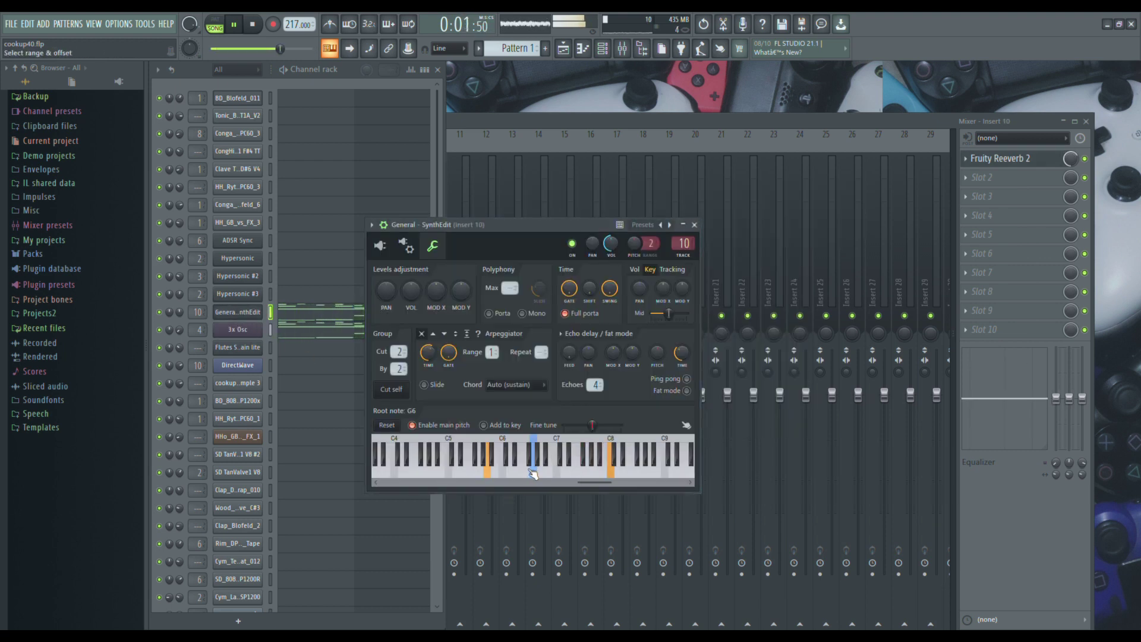
Step: Open the detailed settings of the 3x Osc channel and set its root note to E5
click(250, 332)
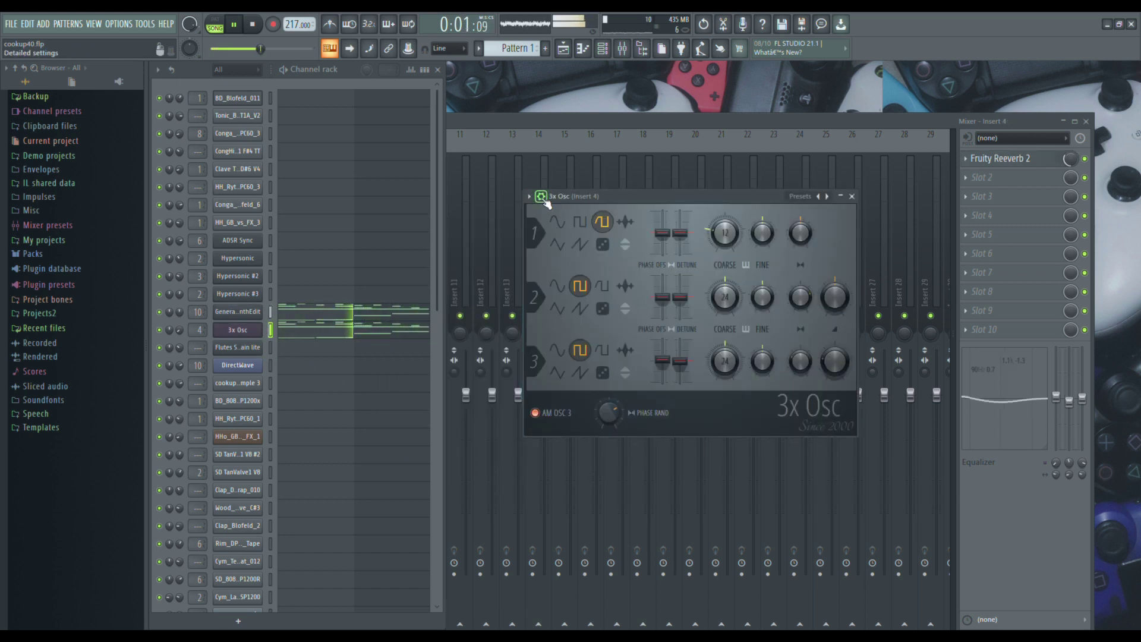
click(541, 197)
click(616, 216)
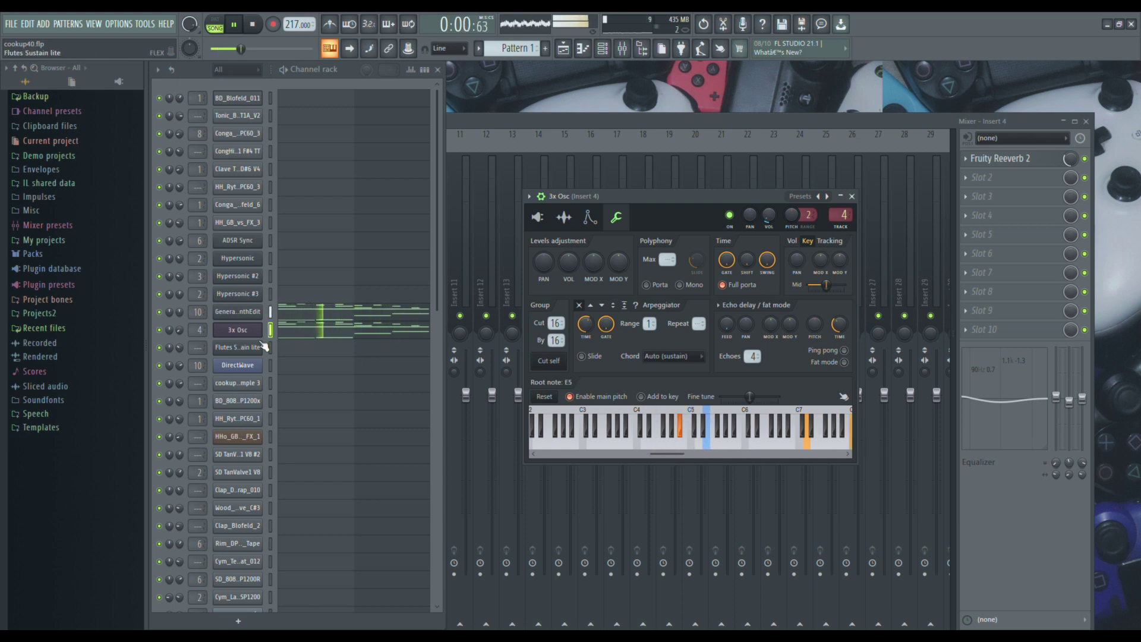
Step: Change the waveforms of all three 3x Osc oscillators, using triangle for oscillator 1 and sawtooth for oscillator 3
click(306, 330)
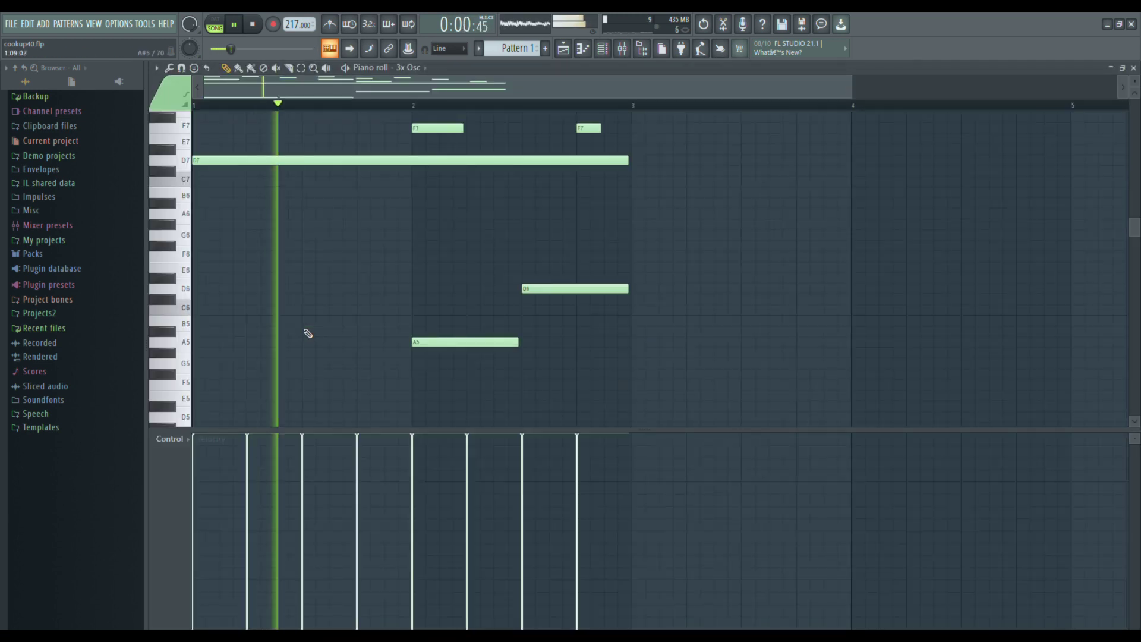
key(F7)
click(538, 218)
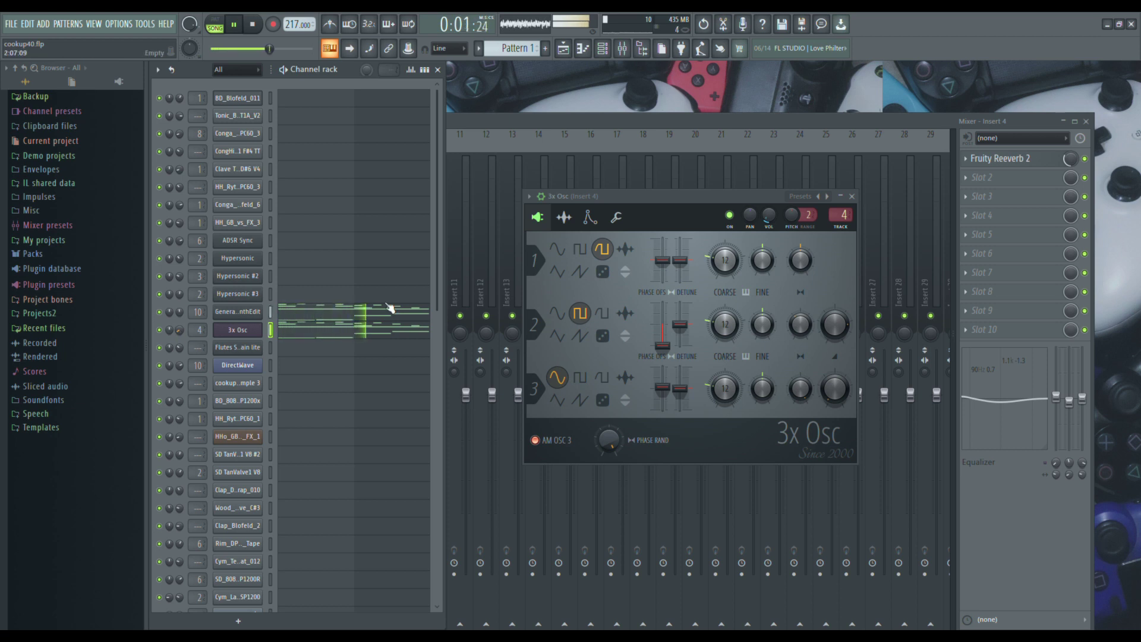
click(559, 314)
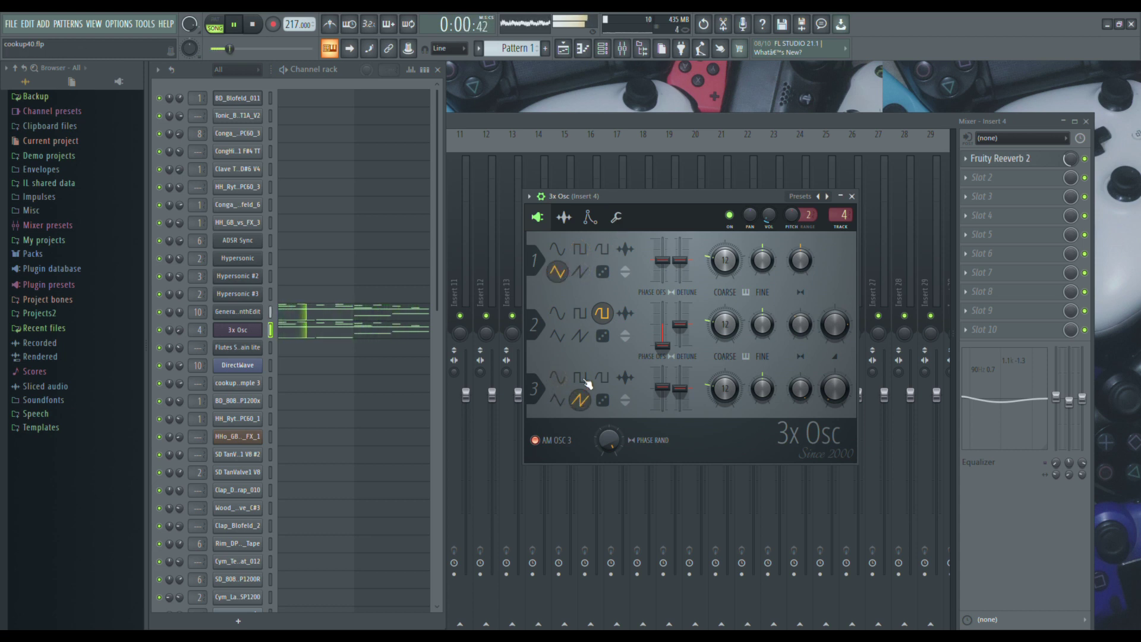
Step: Set the 3x Osc channel's root note to E7 and raise its channel volume slightly
click(619, 219)
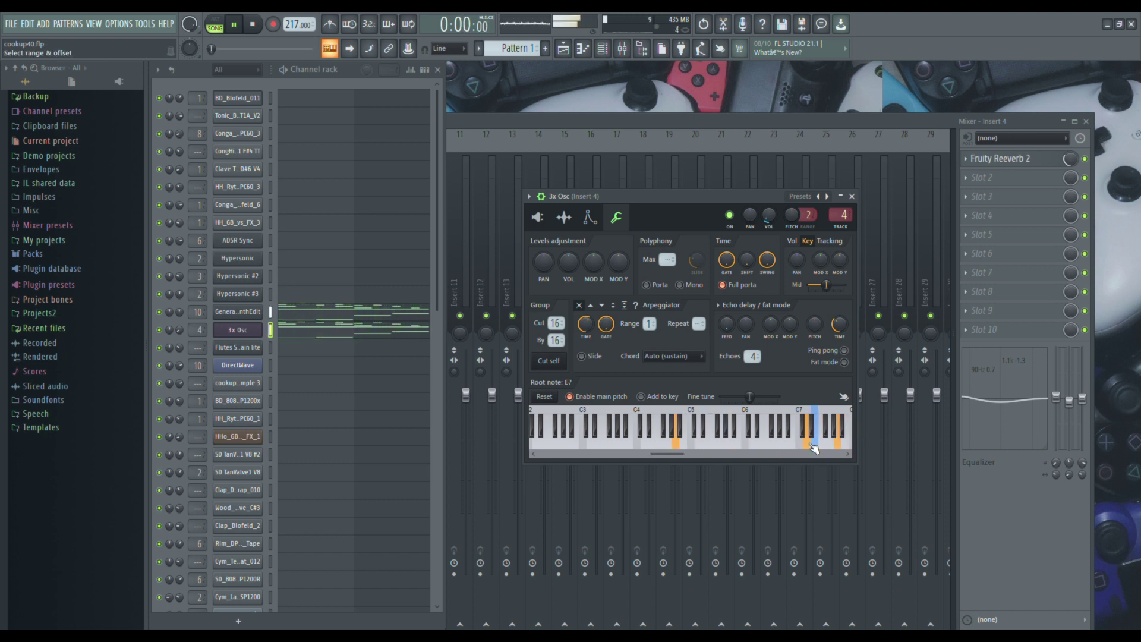
drag(184, 331, 184, 324)
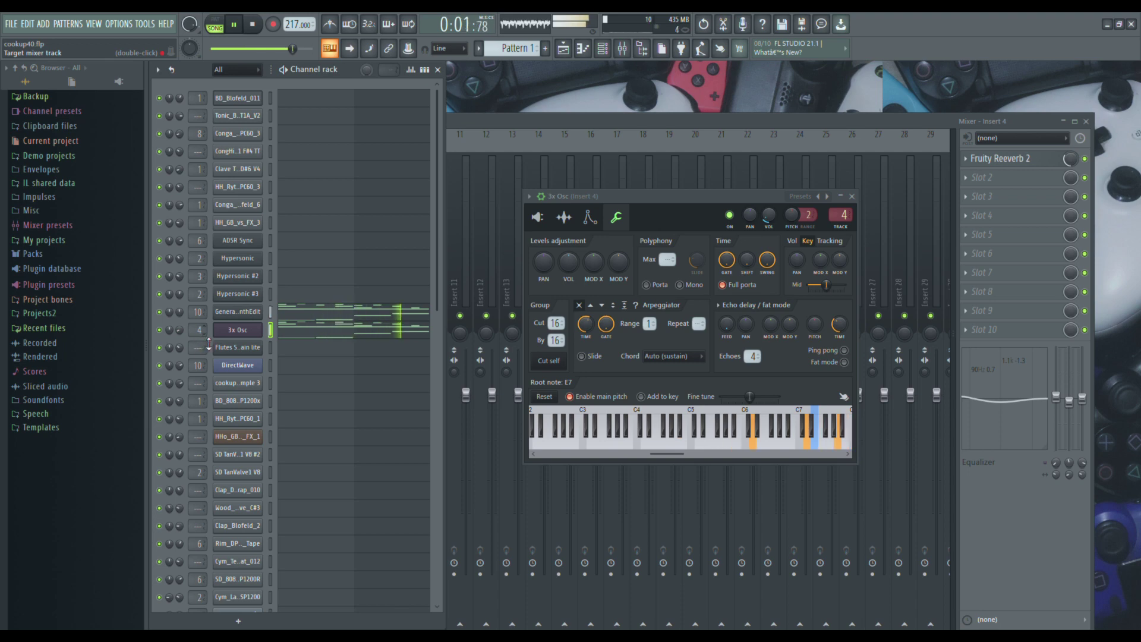
Step: Move the F7 note at the start of bar 2 down to E7 for both General - SynthEdit and 3x Osc
click(388, 316)
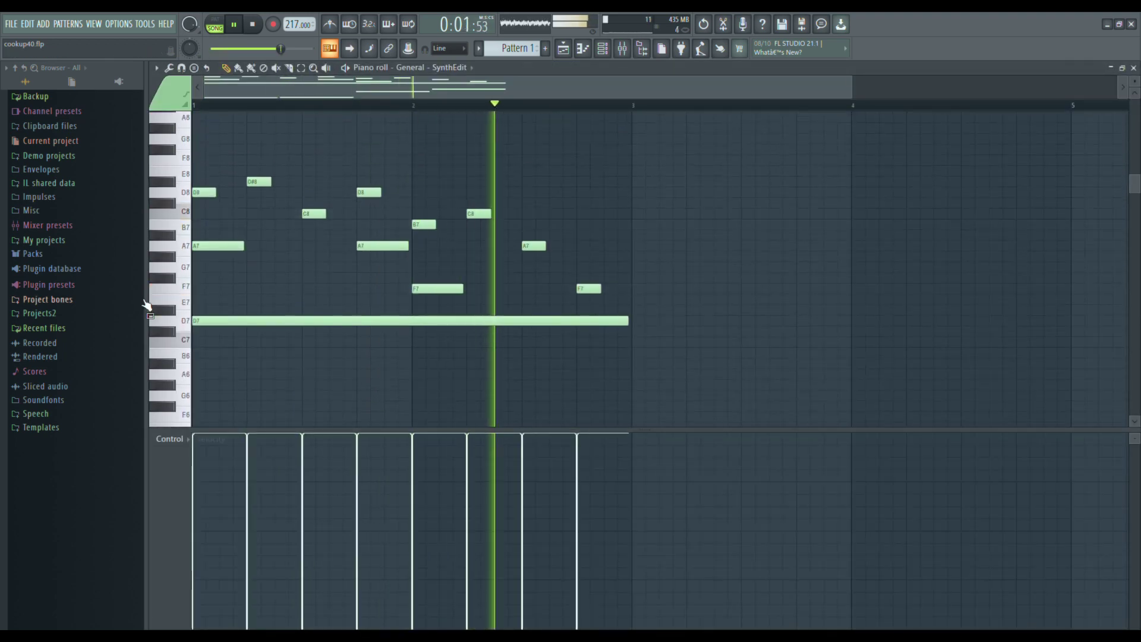
click(185, 304)
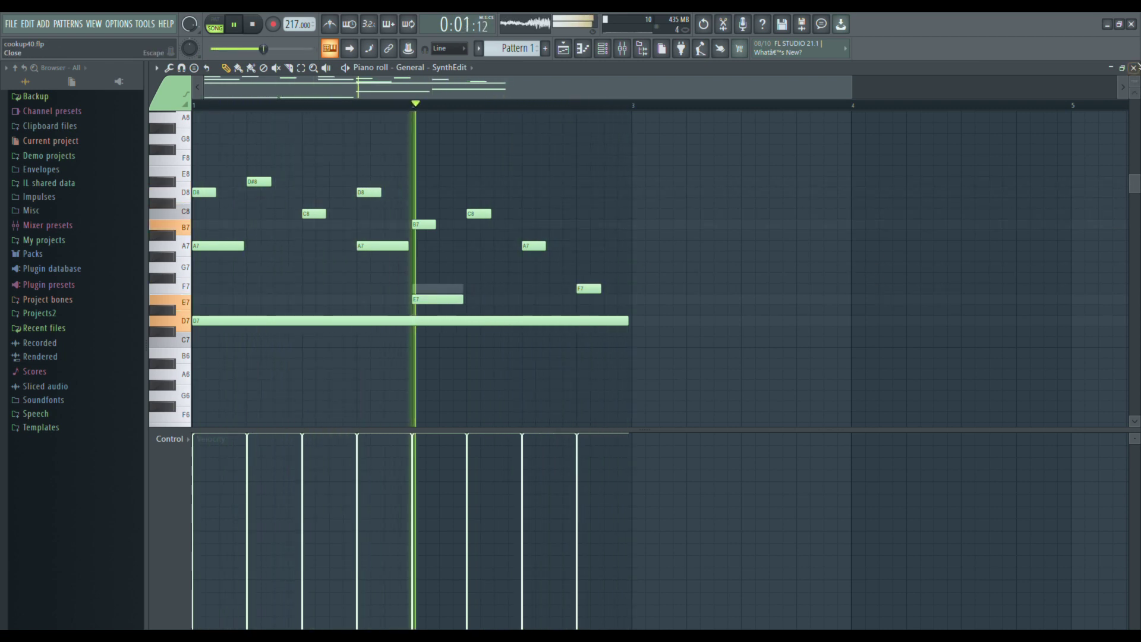
click(1133, 68)
click(395, 322)
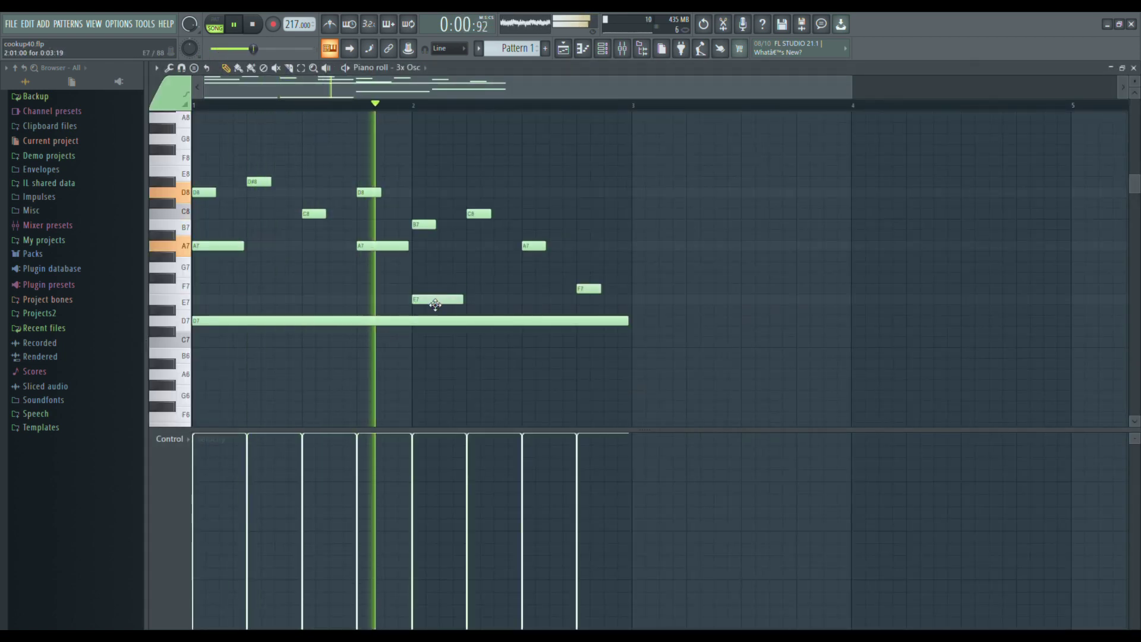
Step: Delete the 3x Osc E7 note at the start of bar 2 and raise its final F7 note to G7
right_click(428, 303)
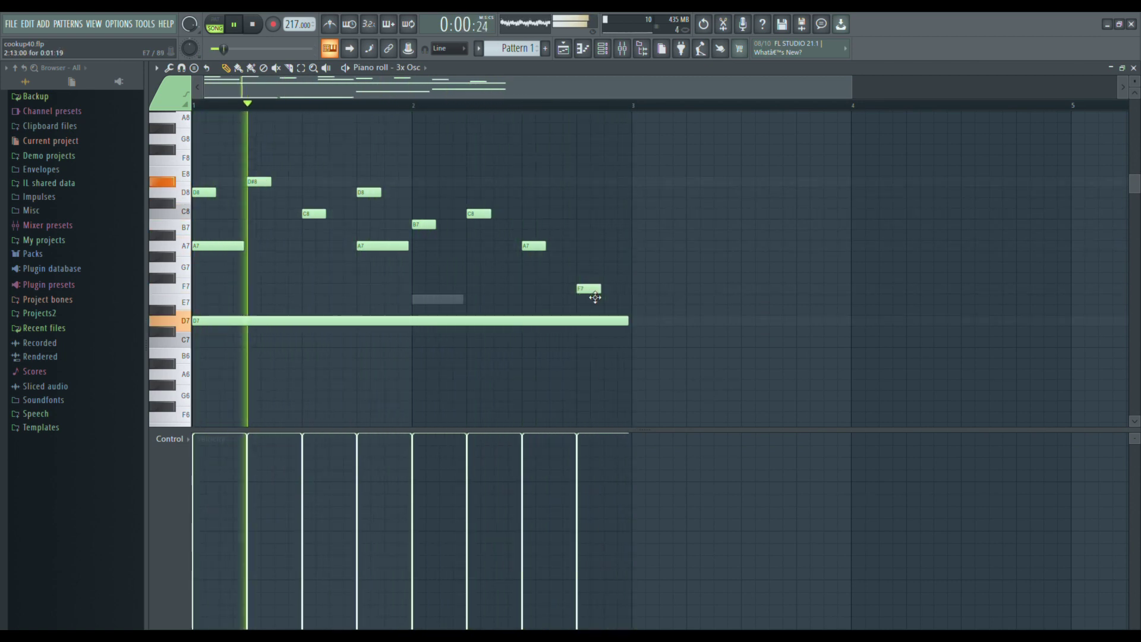
drag(587, 292, 598, 273)
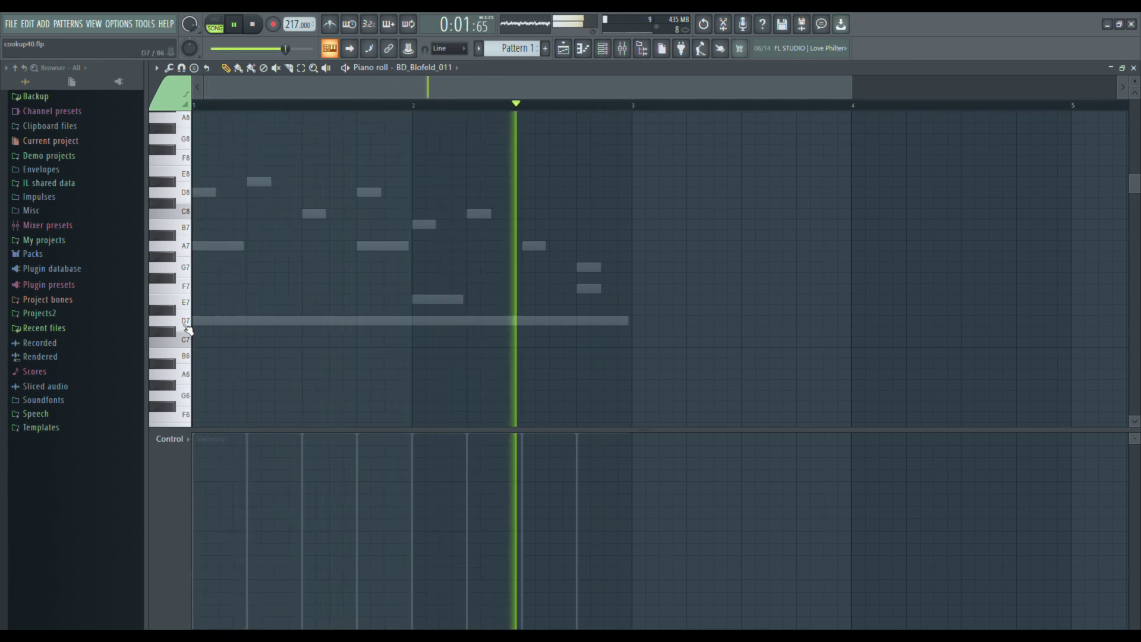
Step: Add C5 notes to BD_Blofeld_011 on beats 1 and 2 of bar 1, both with slightly reduced velocity
scroll(188, 338, down, 5)
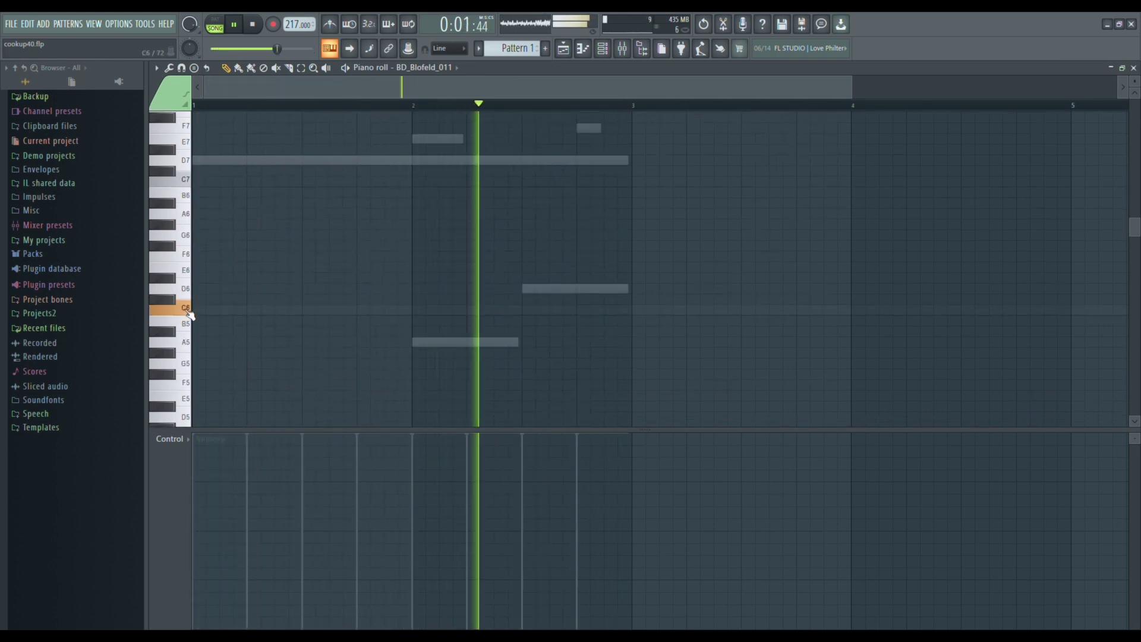
scroll(188, 321, down, 3)
click(208, 374)
drag(207, 376, 194, 376)
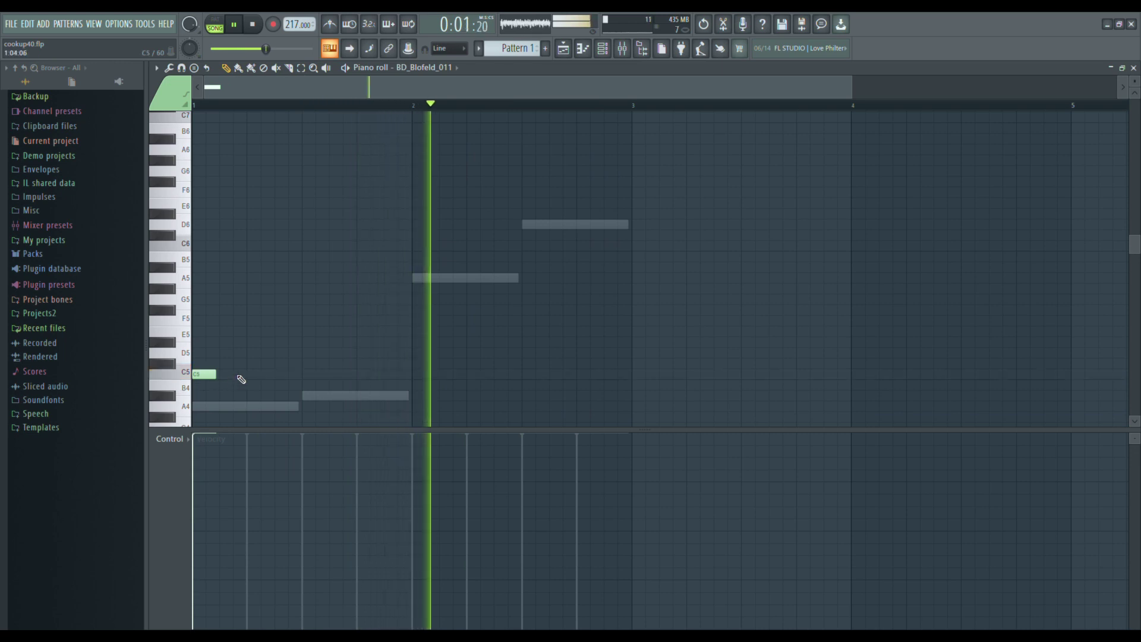
click(253, 374)
click(207, 459)
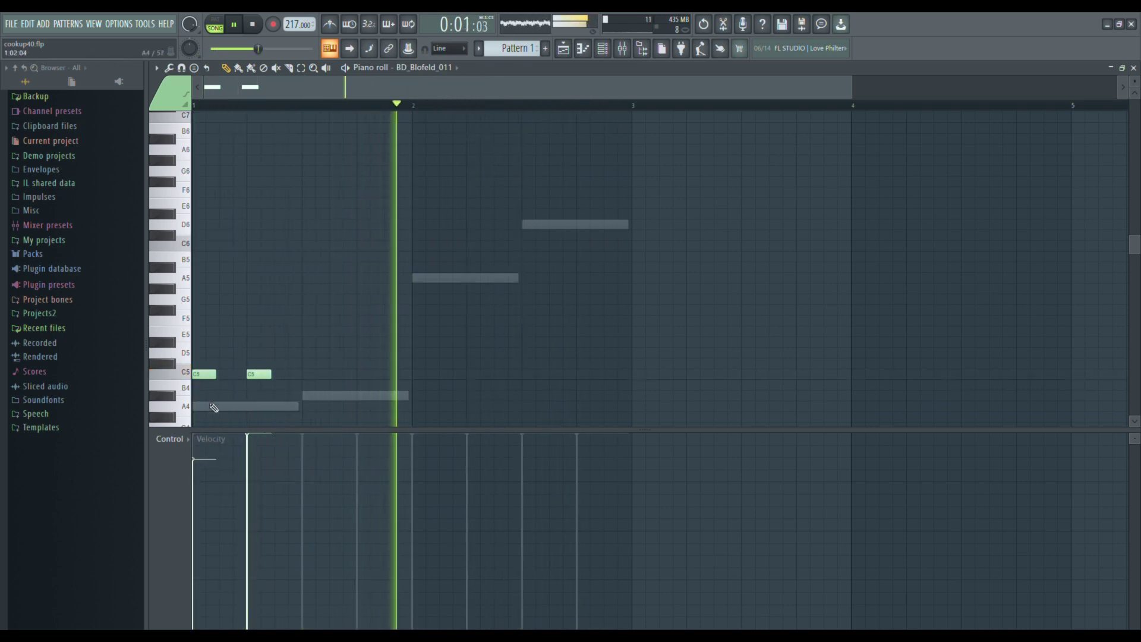
click(208, 375)
right_click(253, 375)
click(253, 375)
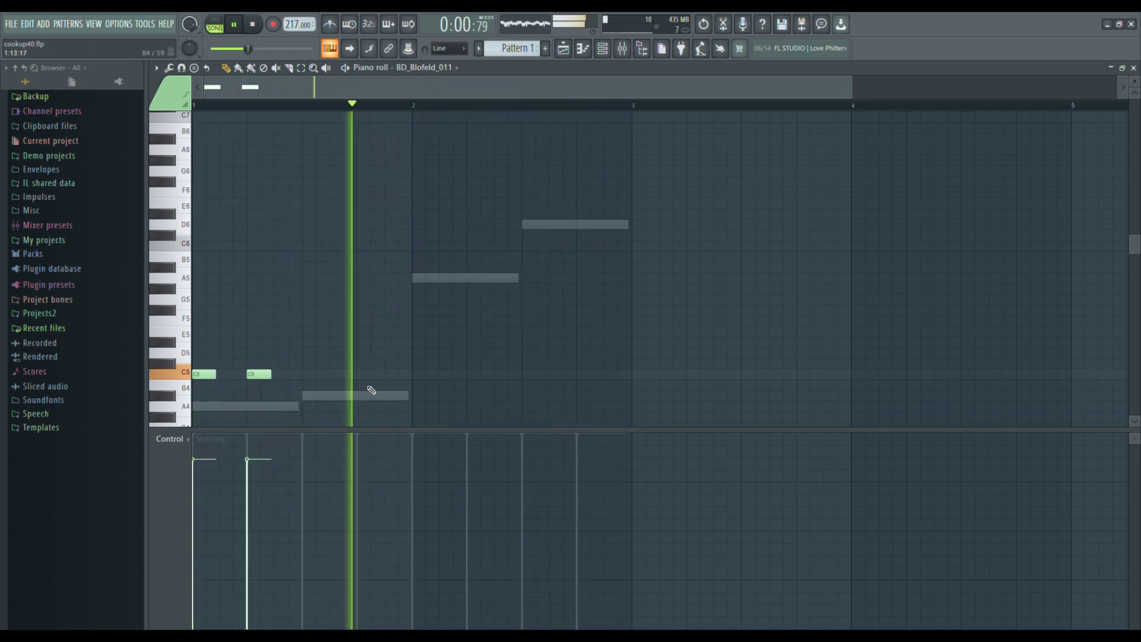
Step: Add three BD_Blofeld_011 C5 notes in bar 2 at steps 3, 5 and 15, and close the piano roll
click(392, 375)
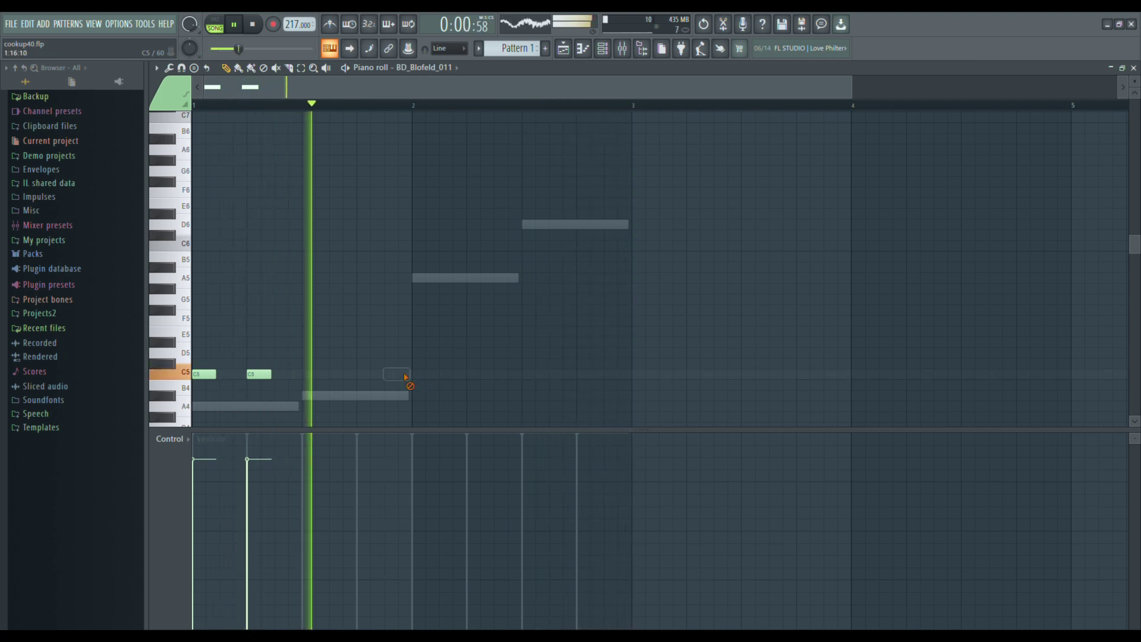
drag(396, 374, 450, 375)
click(473, 375)
click(608, 374)
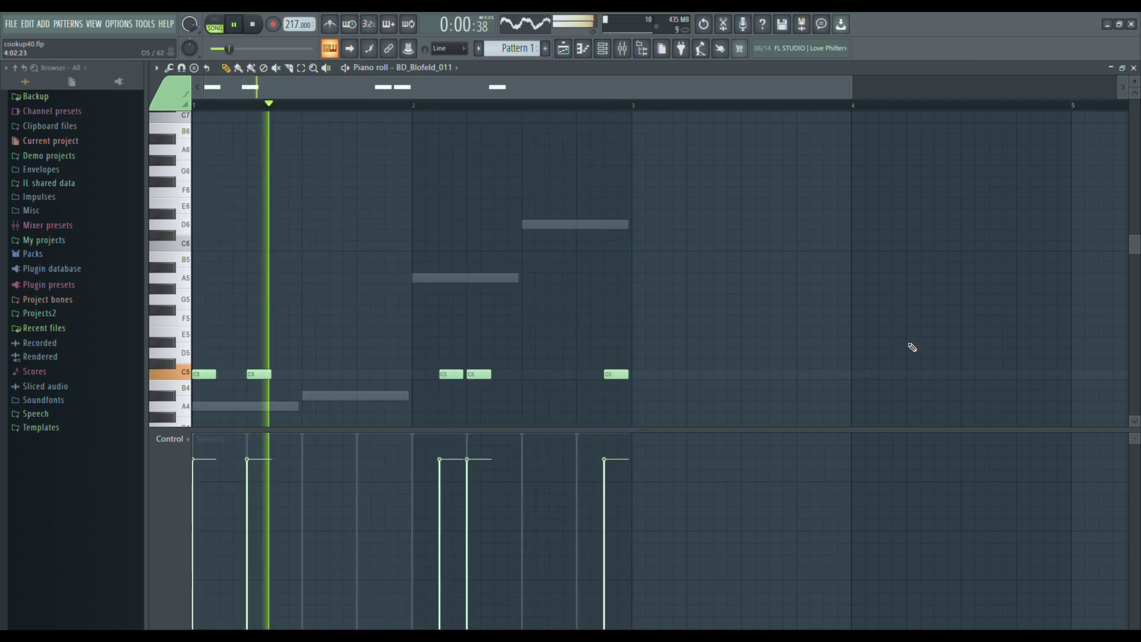
click(1133, 68)
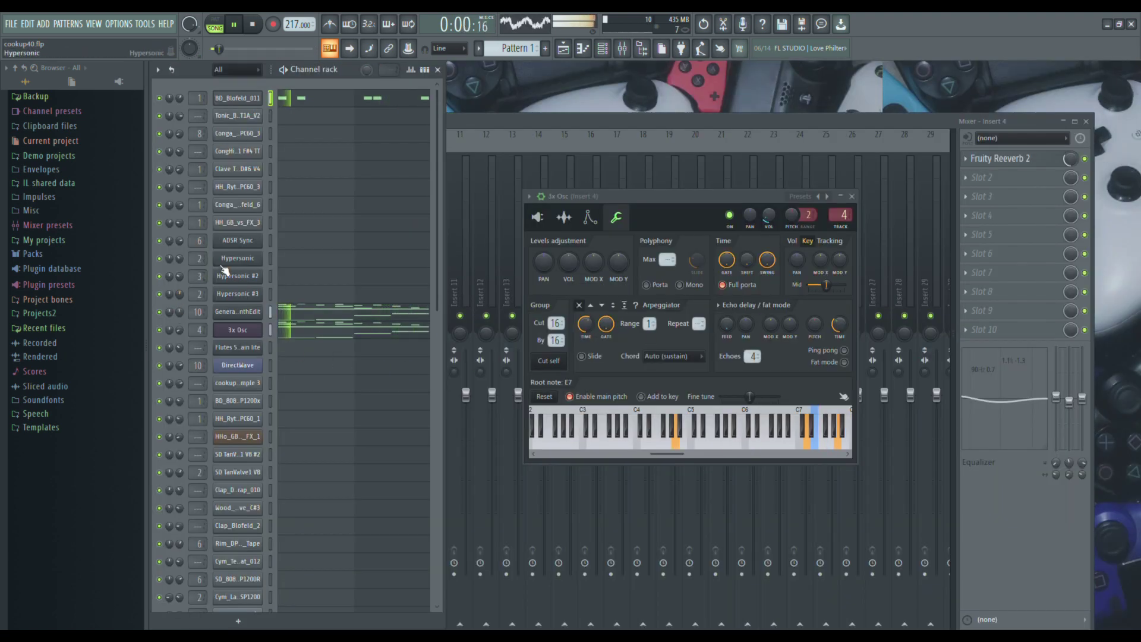
Step: Place HH_RytmMPC60_3 hi-hat notes at C5 so that steps 3, 5 and 7 of both bars are filled
key(F7)
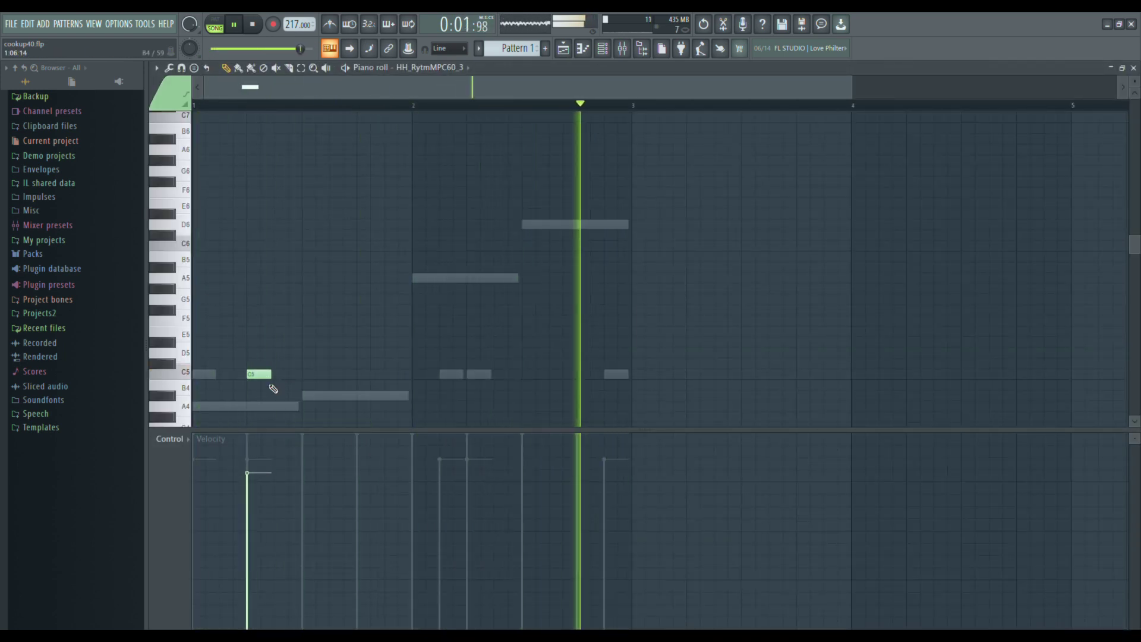
click(279, 374)
click(229, 374)
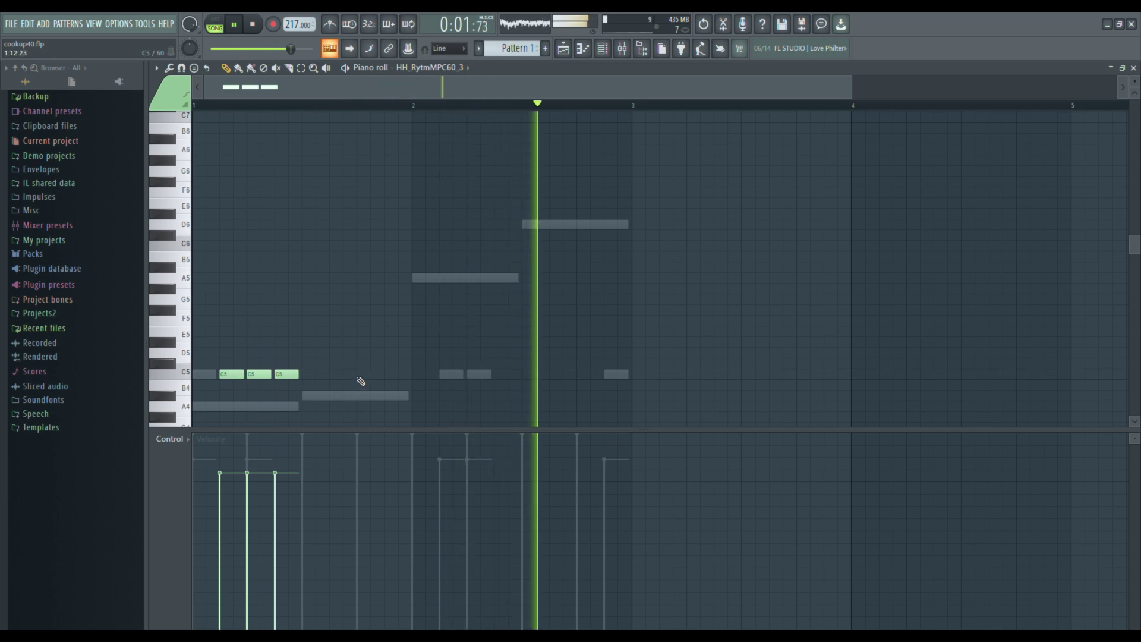
click(446, 374)
click(472, 375)
click(503, 376)
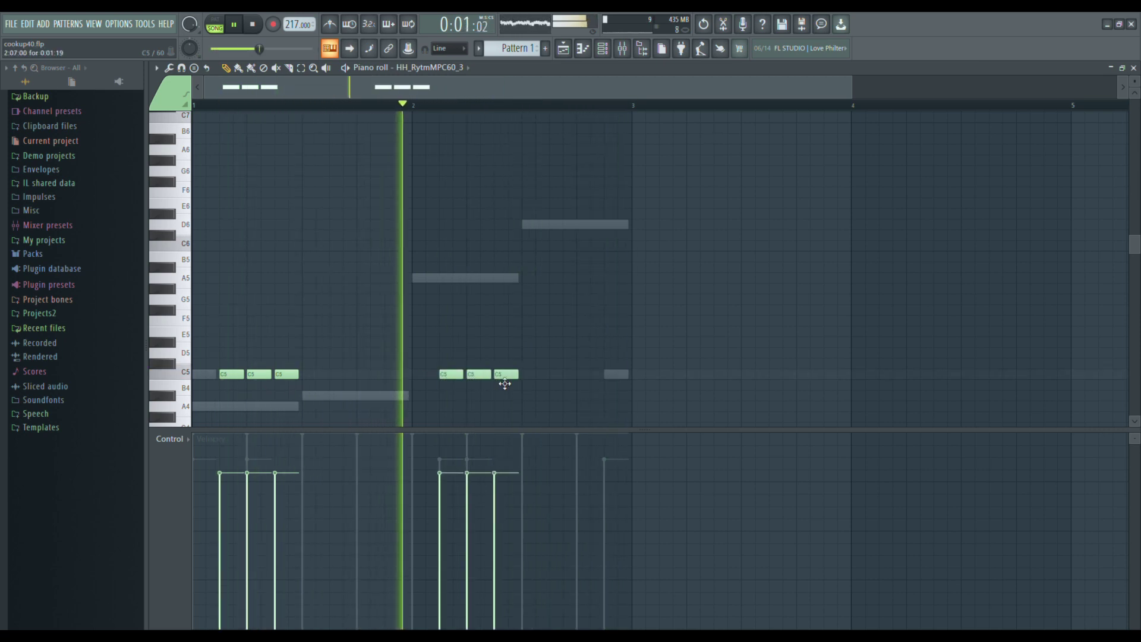
Step: Add HH_RytmMPC60_3 C5 notes at steps 11, 13 and 15 of bar 1 and steps 11 and 15 of bar 2
click(345, 375)
click(366, 374)
click(393, 375)
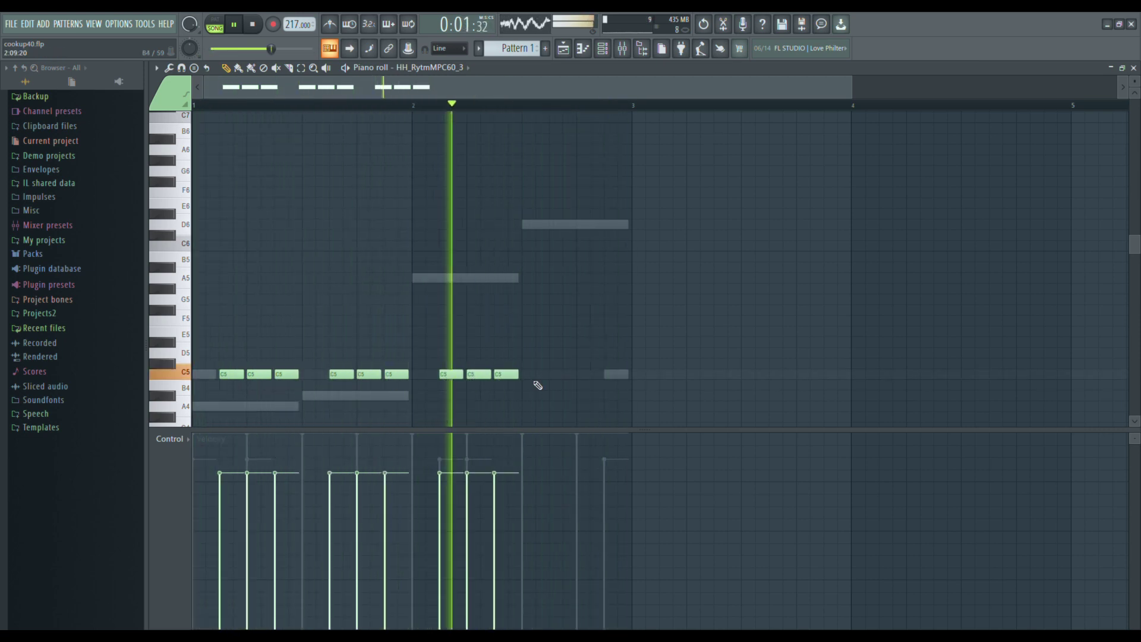
click(555, 374)
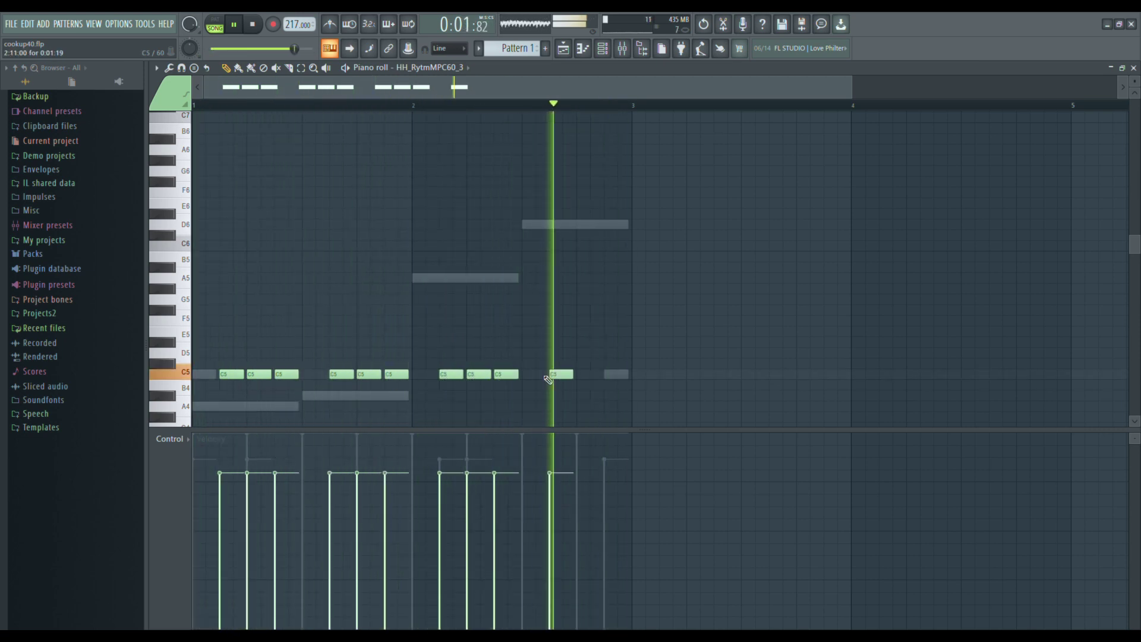
click(613, 374)
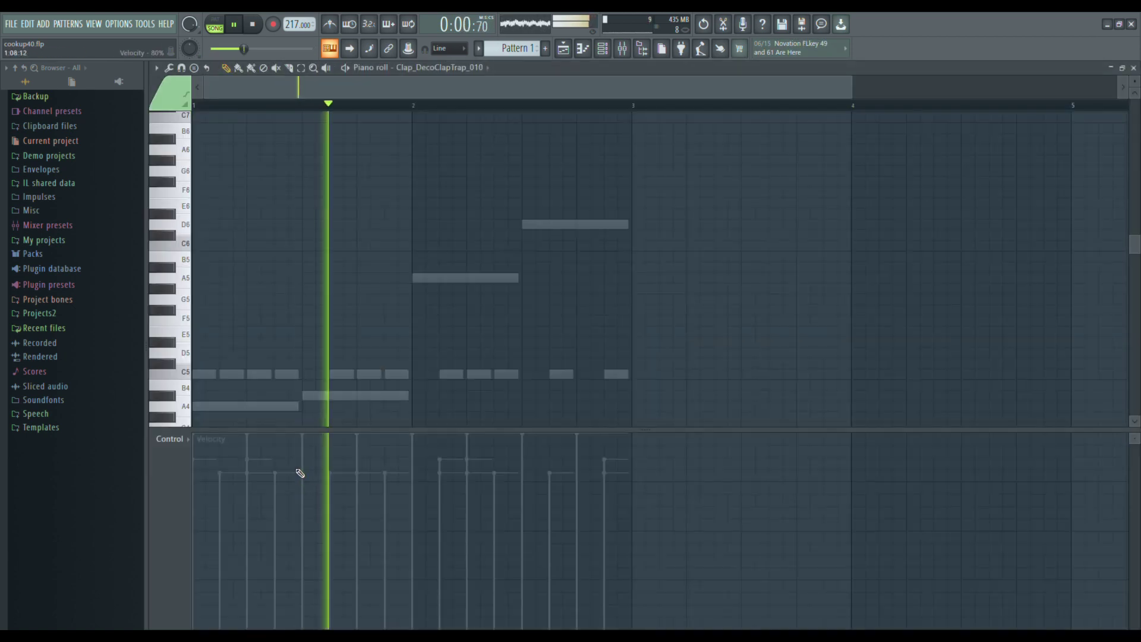
Step: Add Clap_DecoClapTrap_010 notes on beat 3 of both bars at C5 and transpose them up to G#5
click(312, 374)
click(528, 375)
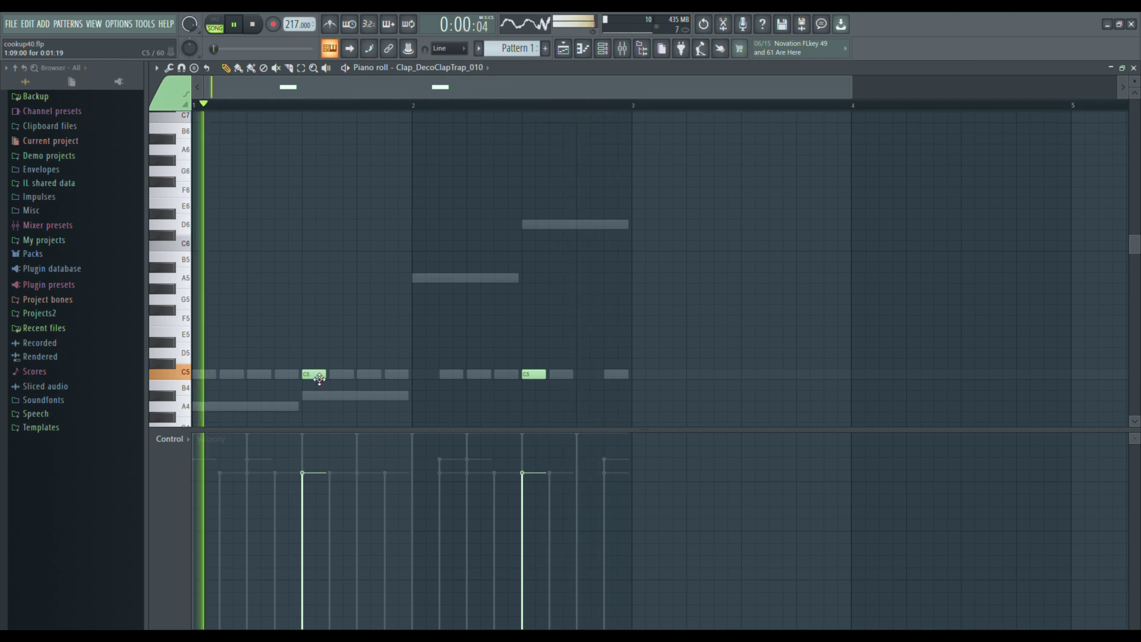
drag(319, 379, 325, 288)
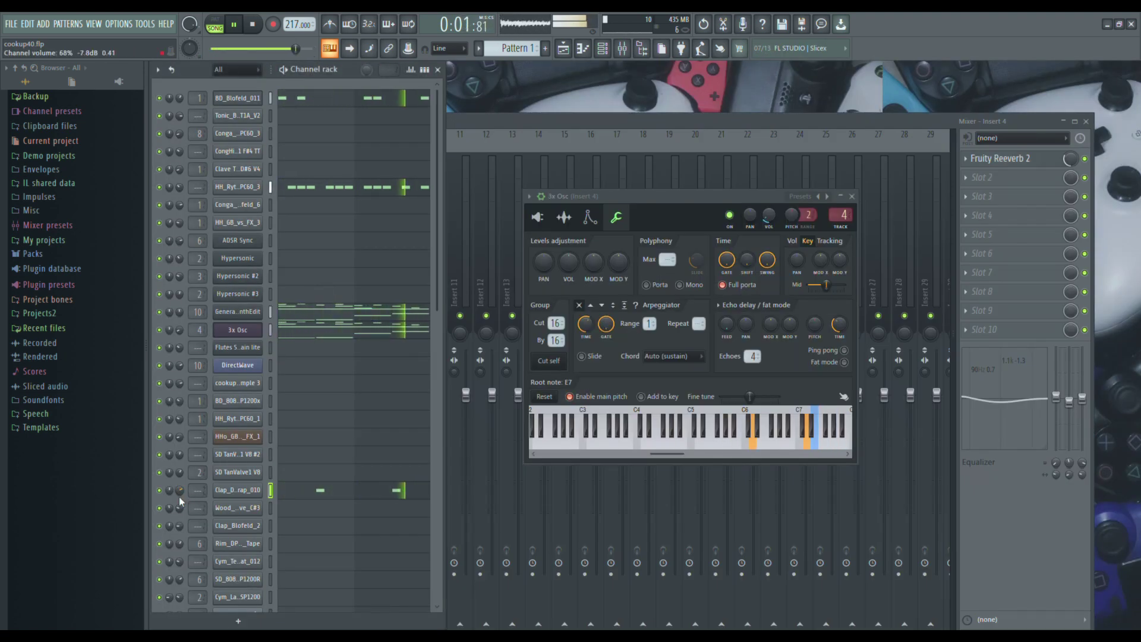
Step: Lower the clap channel's volume and transpose both clap notes back down to C5
drag(181, 501, 181, 517)
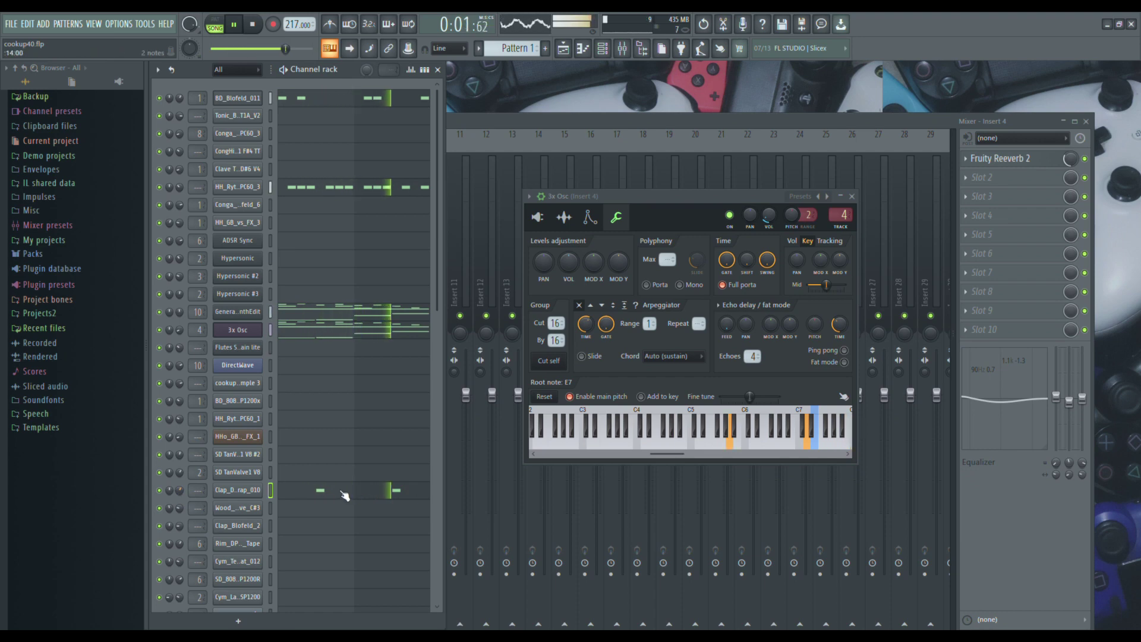
click(319, 491)
key(ctrl+a)
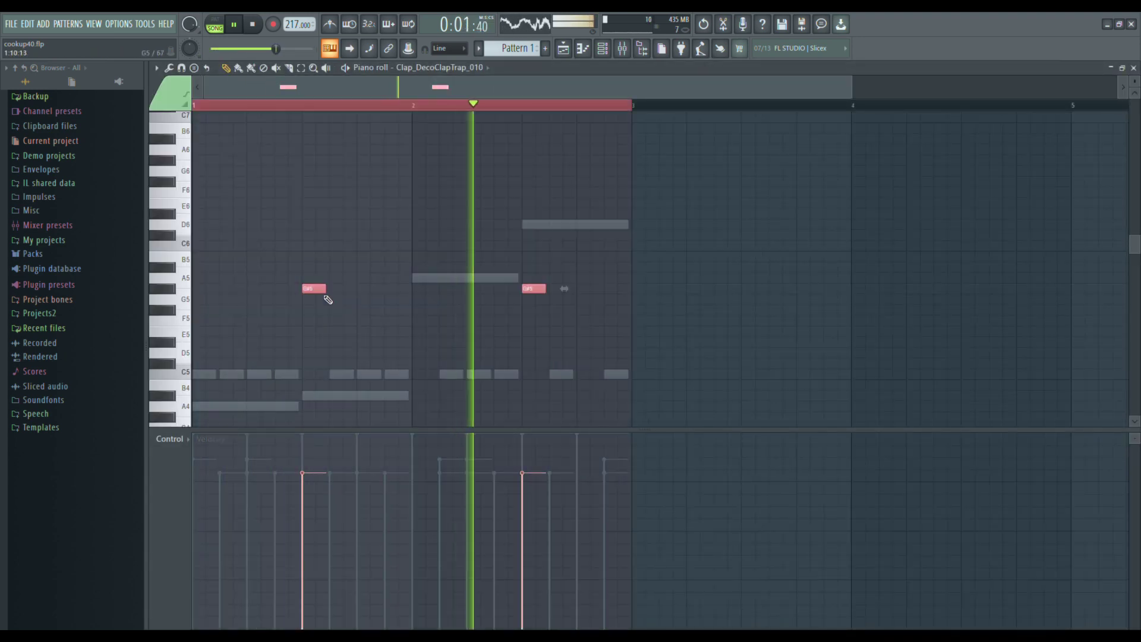
drag(314, 289, 313, 383)
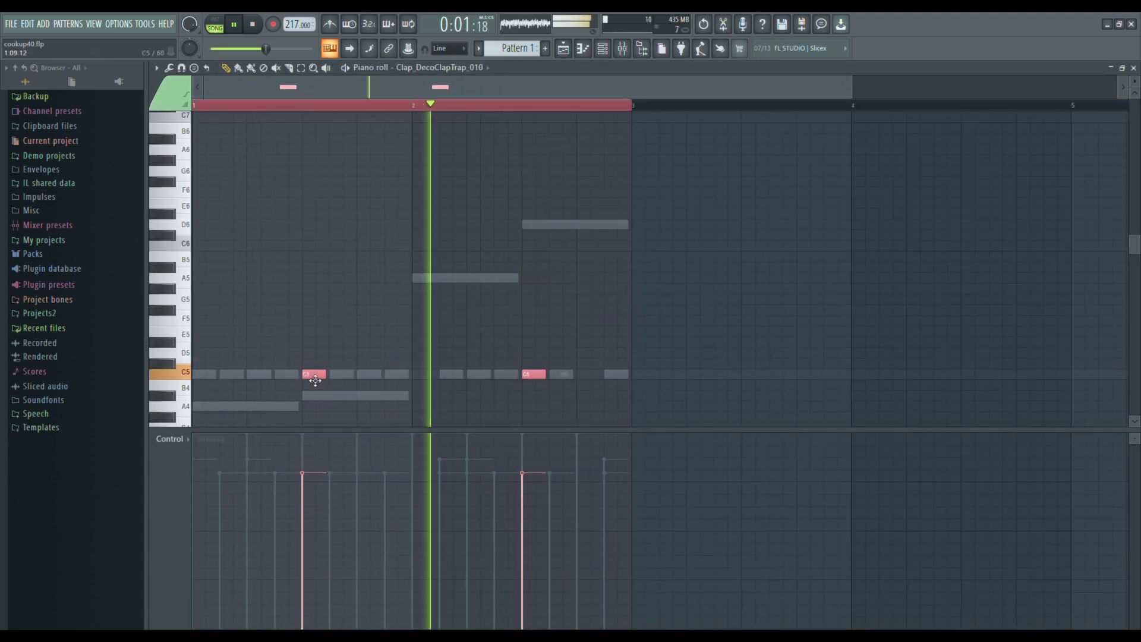
key(F7)
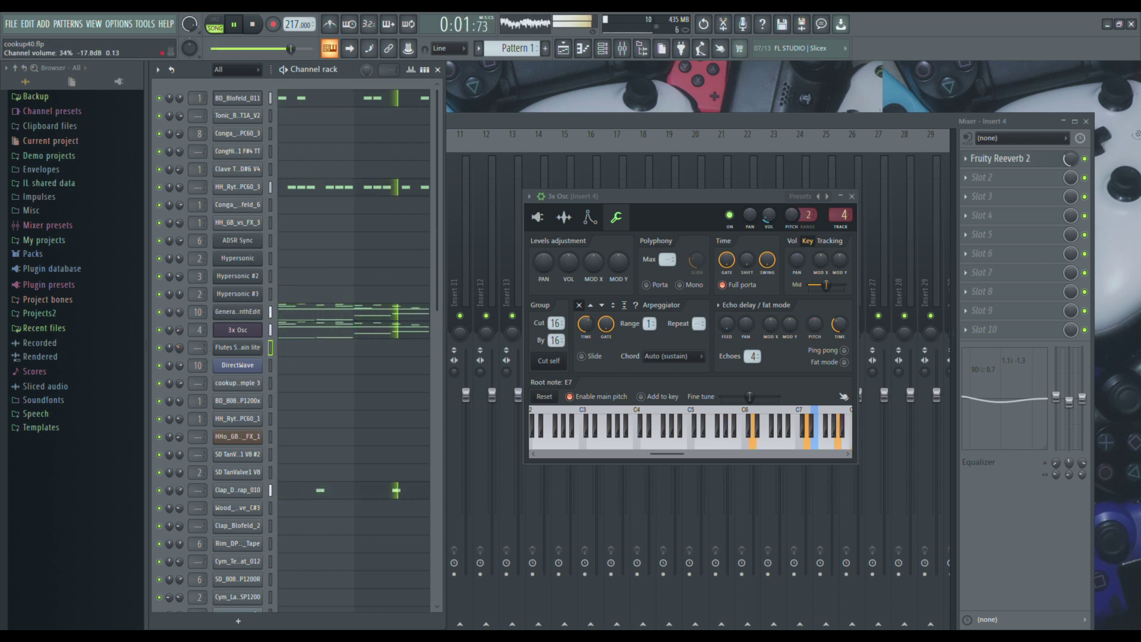
Step: Open the detailed settings of the Flutes Sustain lite channel and lower its channel volume slightly
click(255, 351)
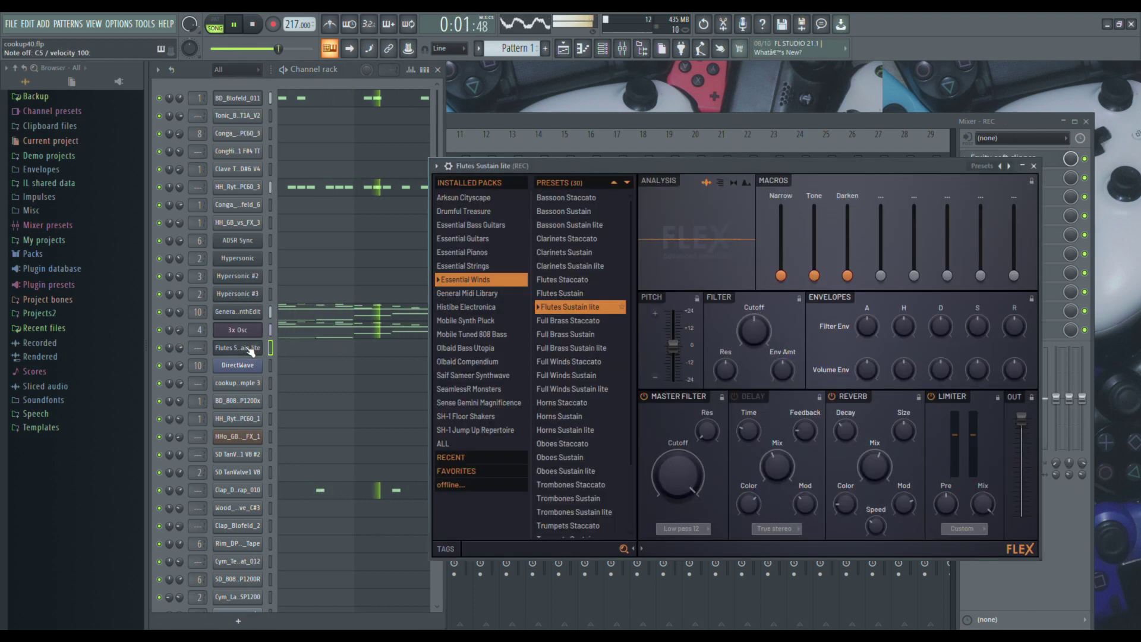
click(450, 167)
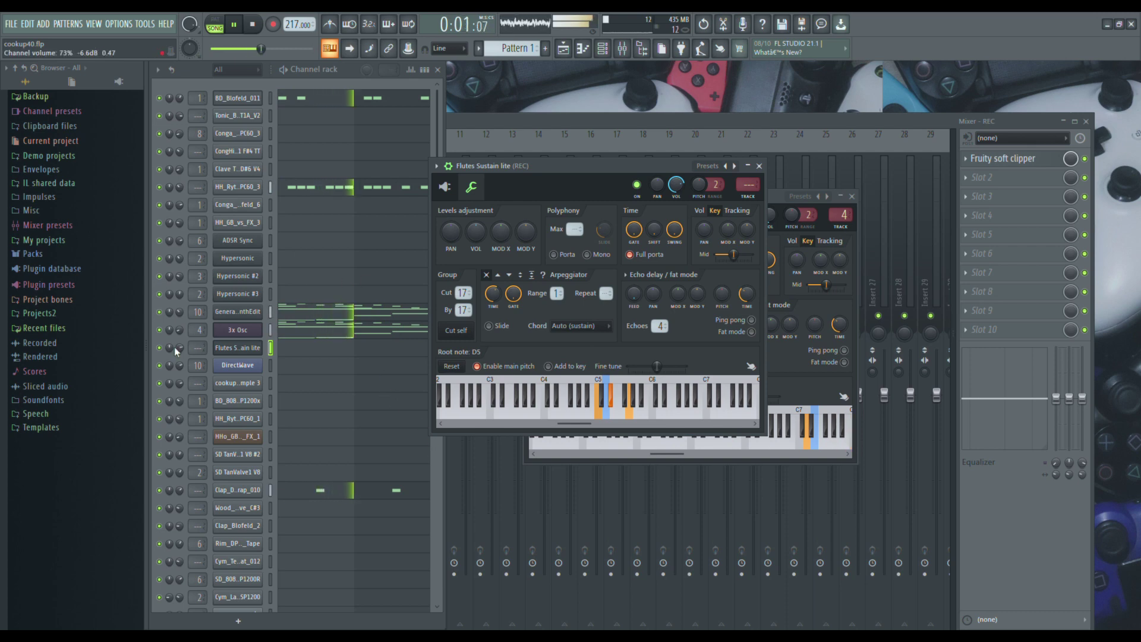
drag(175, 348, 175, 355)
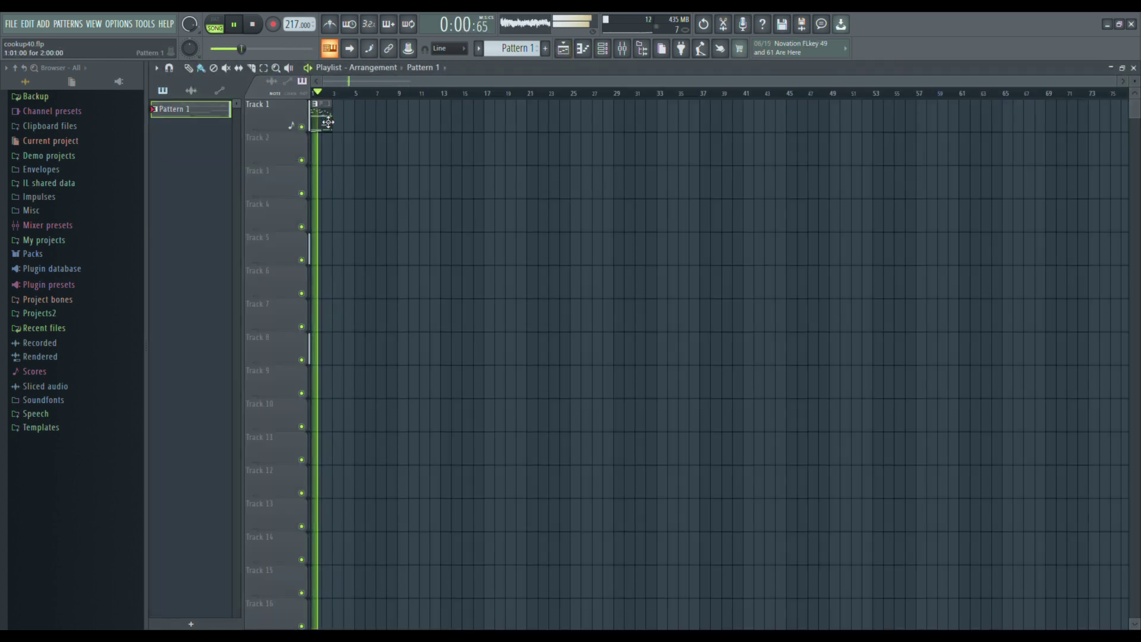
Step: Repeat Pattern 1 through bar 8 on Track 1 and record a sustained C5, D#5 and G5 flute chord as Pattern 2
drag(339, 127, 397, 128)
key(space)
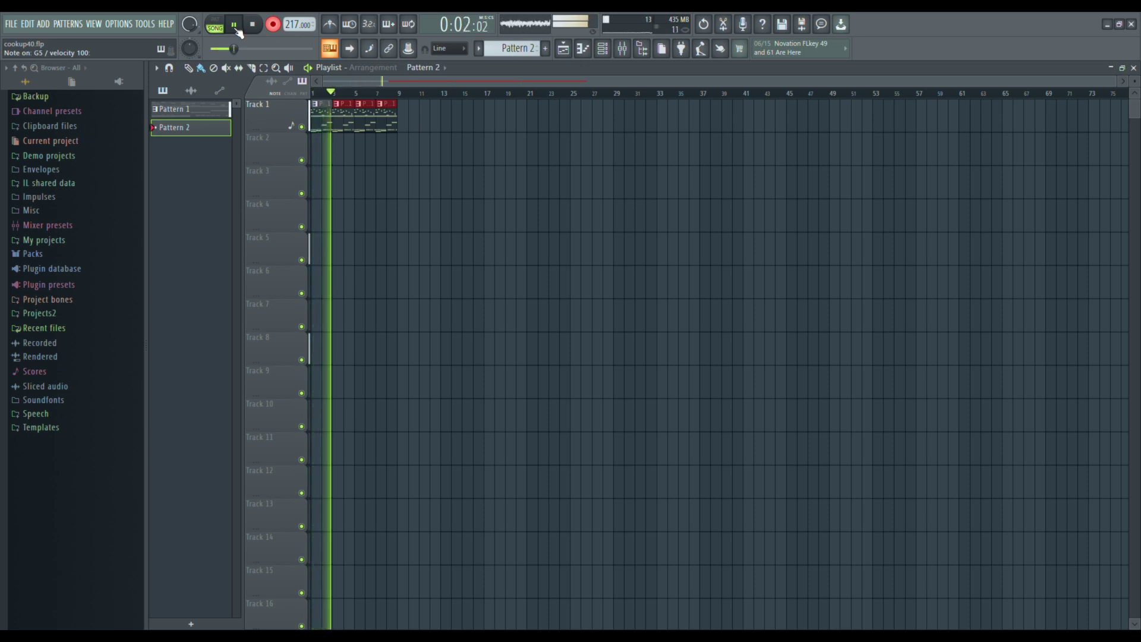
click(273, 27)
double_click(342, 151)
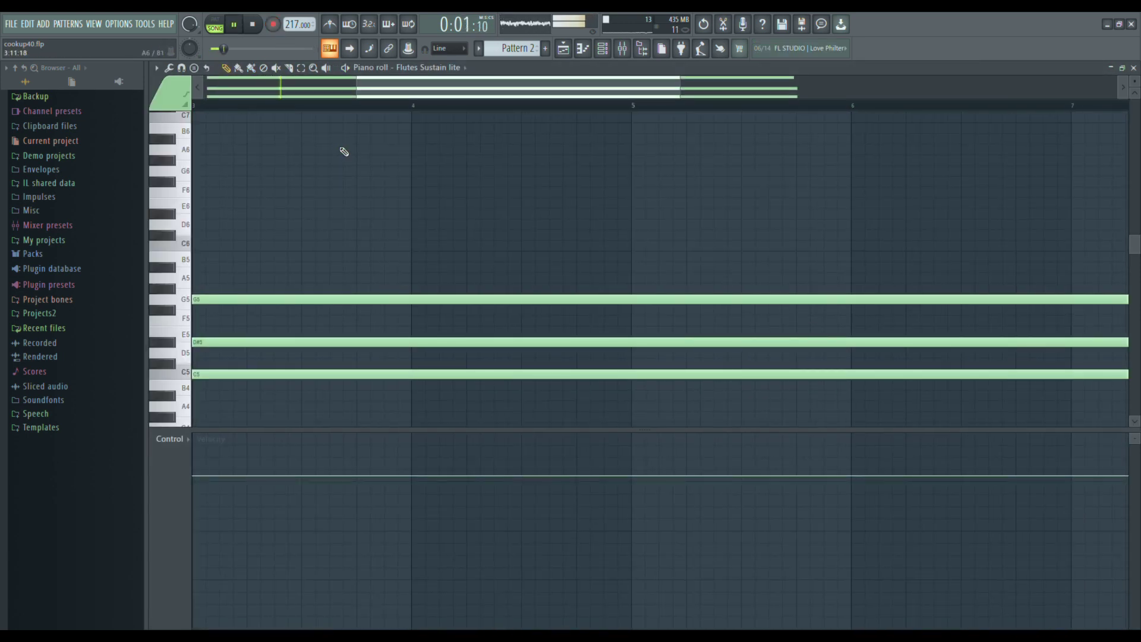
drag(360, 93, 94, 138)
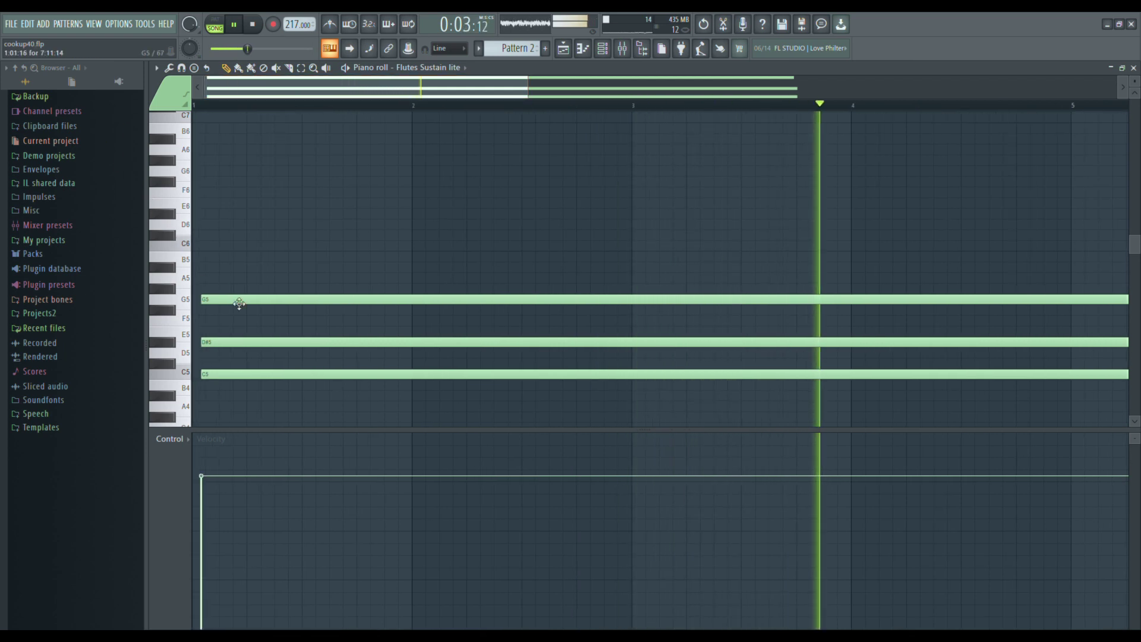
key(F6)
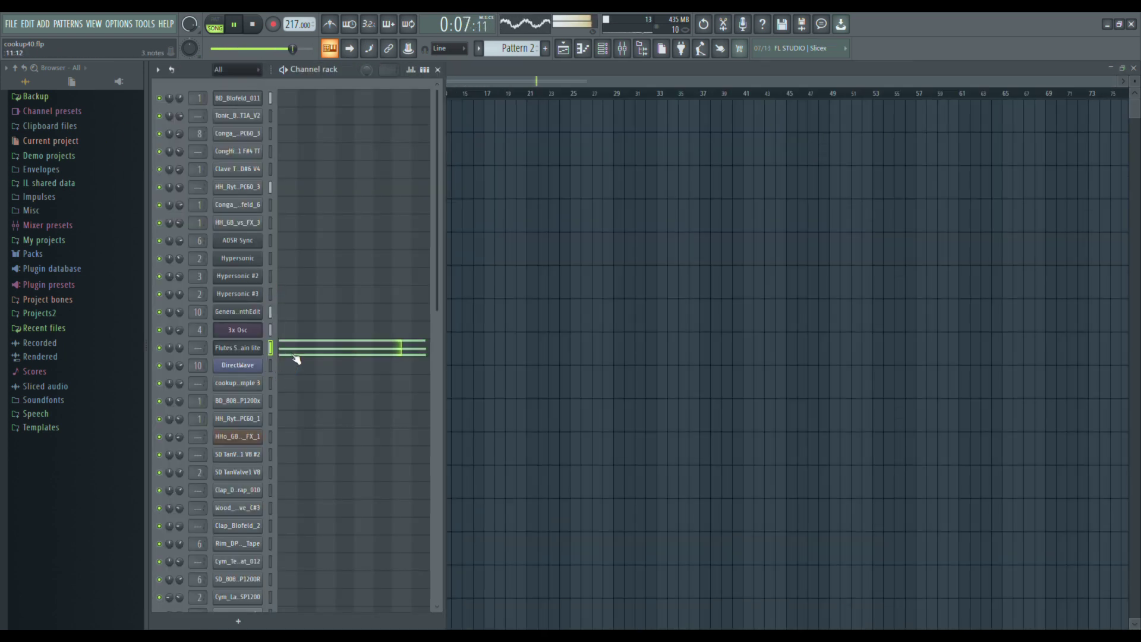
key(F6)
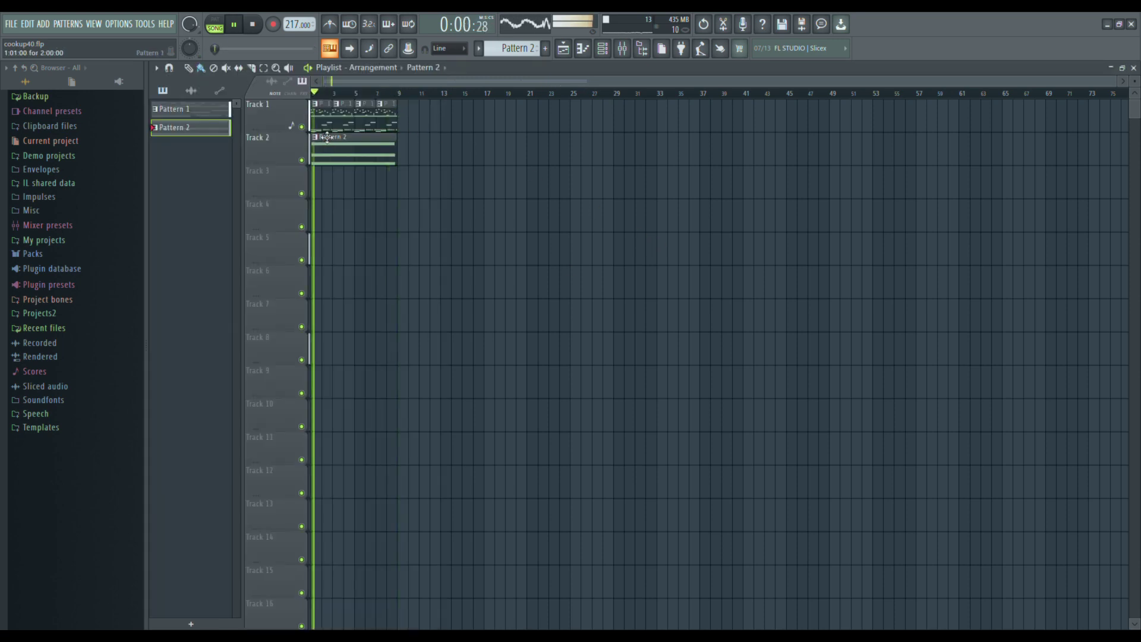
Step: Duplicate all playlist clips on Tracks 1 and 2 into bars 9 to 16 and clear the selection
key(ctrl+a)
drag(341, 82, 573, 87)
key(ctrl+b)
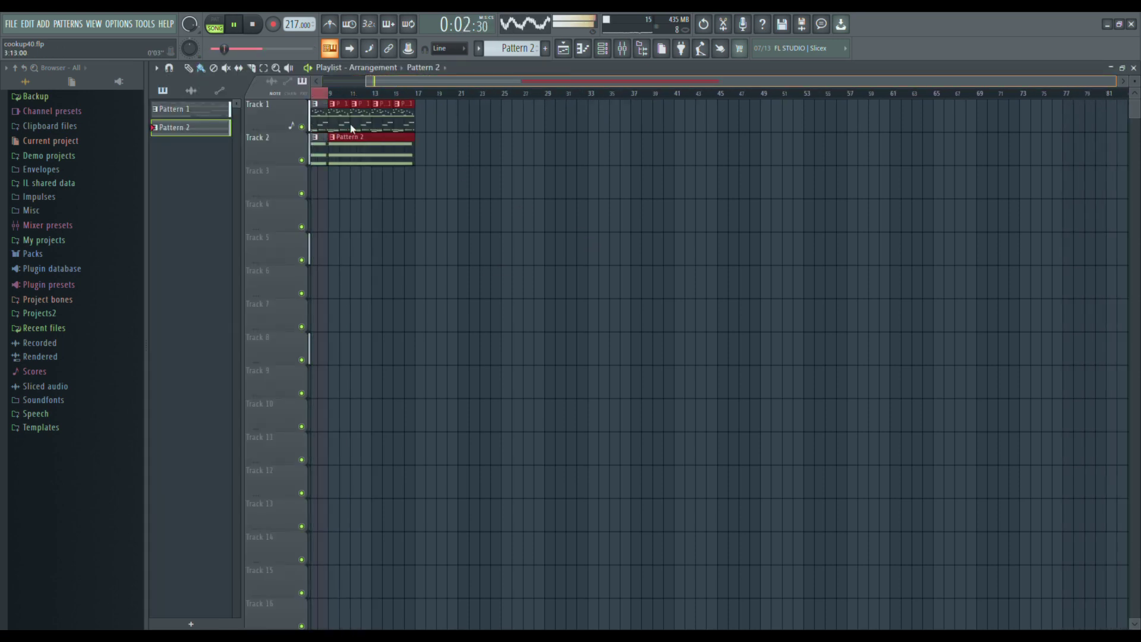
key(ctrl+d)
Step: Set the snap to (none) and shift all three Pattern 2 flute notes slightly earlier, towards the start of bar 1
double_click(337, 157)
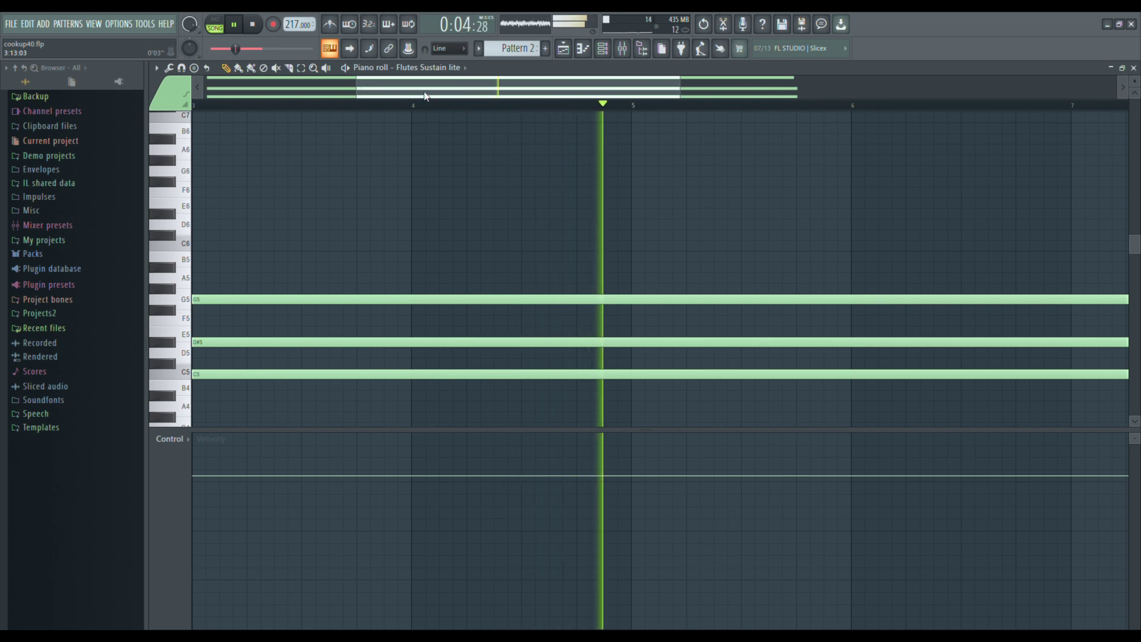
drag(357, 93, 203, 94)
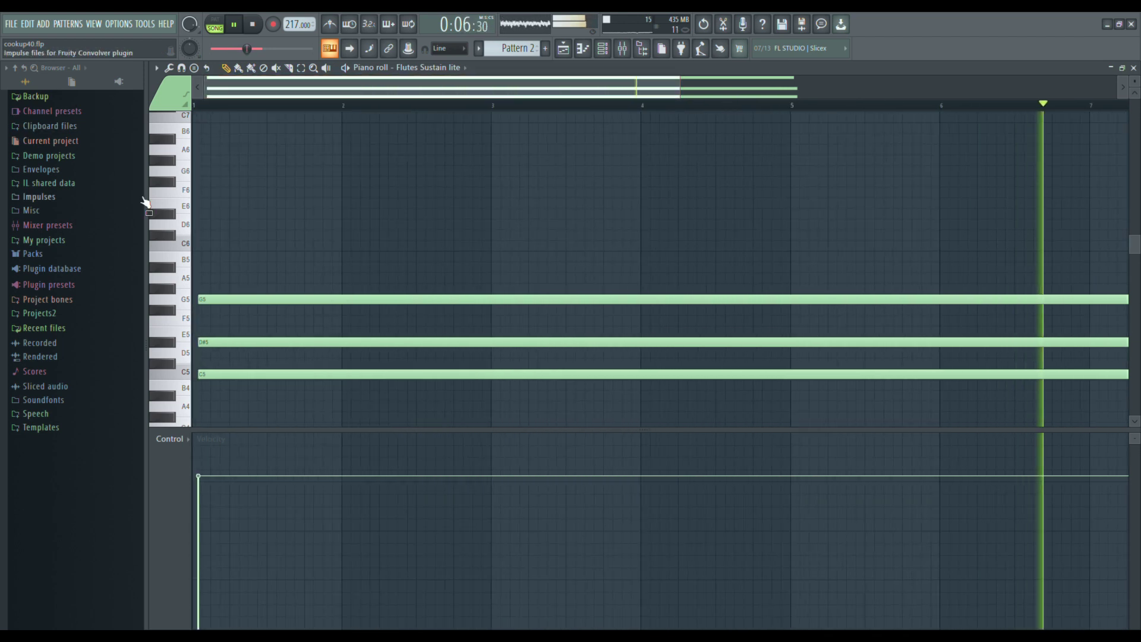
key(ctrl+a)
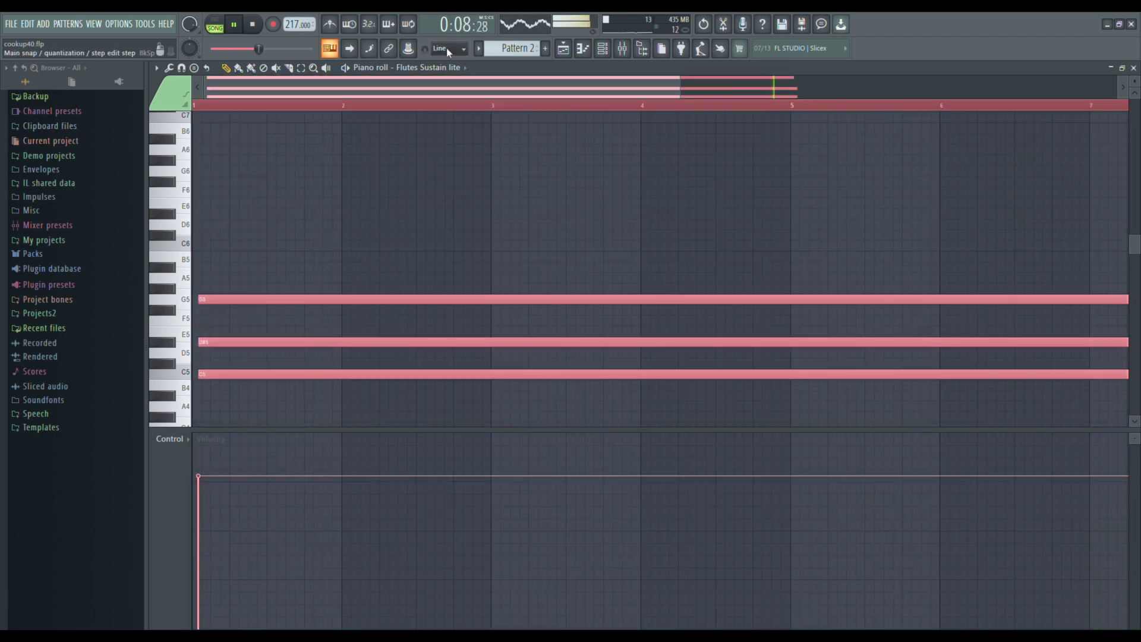
drag(232, 302, 220, 302)
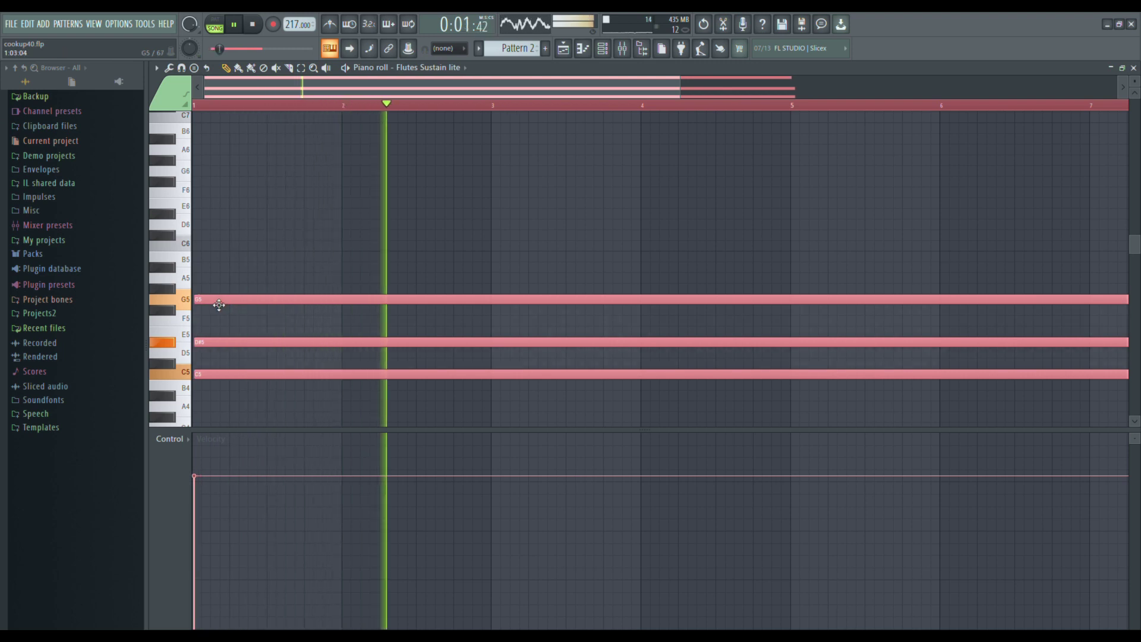
Step: Switch to Pattern 3 and paste the C5, D#5 and G5 flute notes into it
scroll(511, 49, up, 1)
key(ctrl+v)
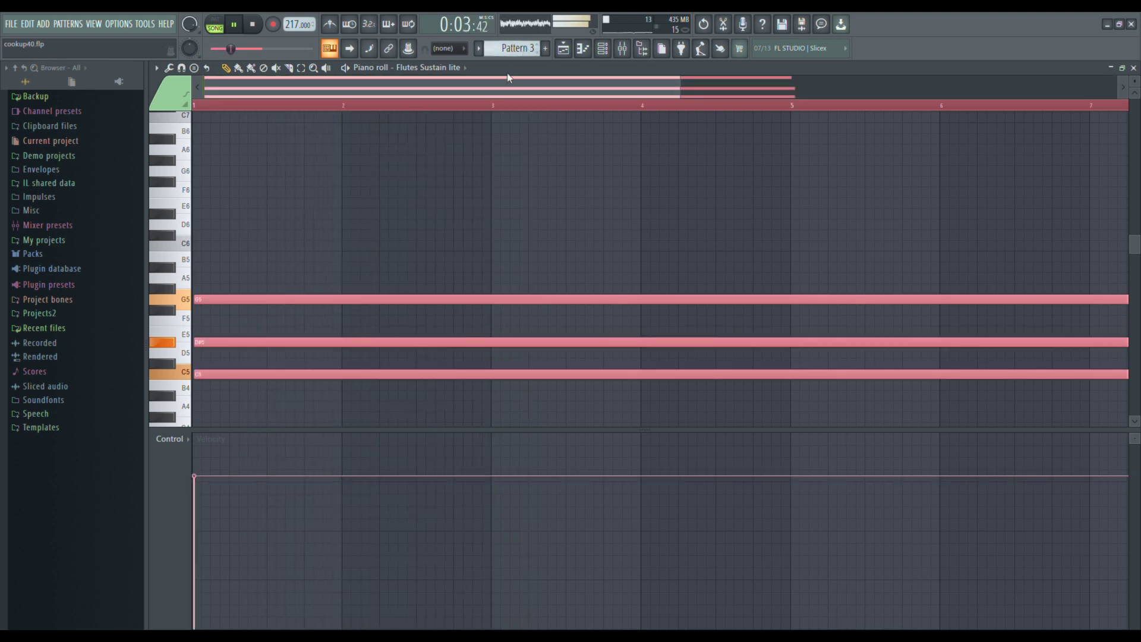
Step: Shorten the three flute notes in Pattern 3 to a brief chord stab and move it to the second beat of bar 1
drag(559, 99, 806, 99)
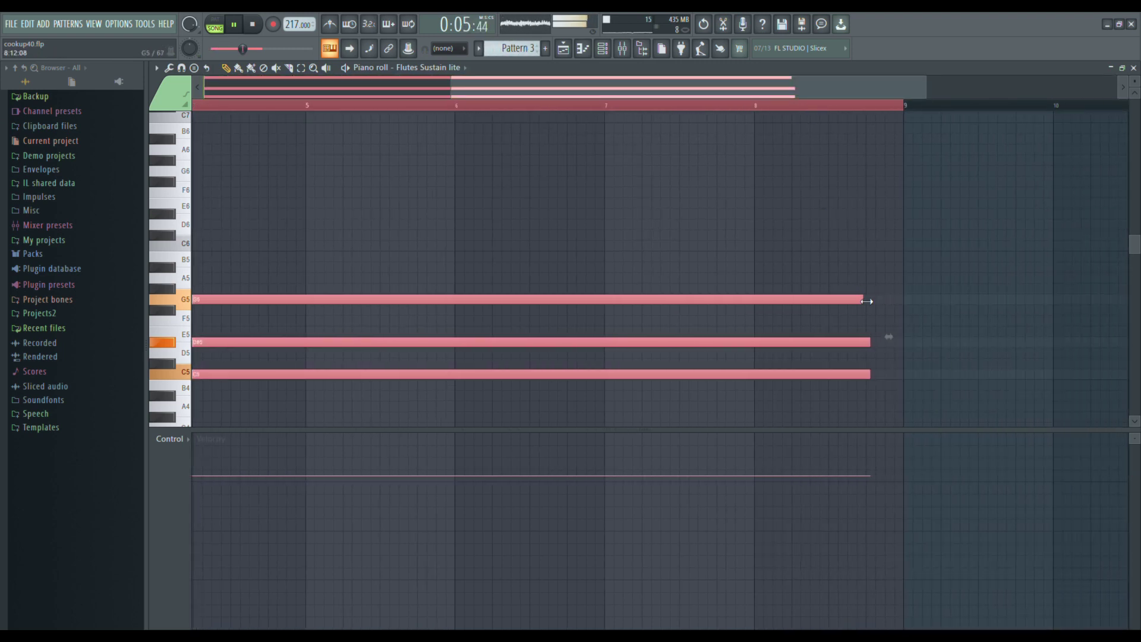
drag(867, 301, 148, 350)
drag(513, 95, 107, 169)
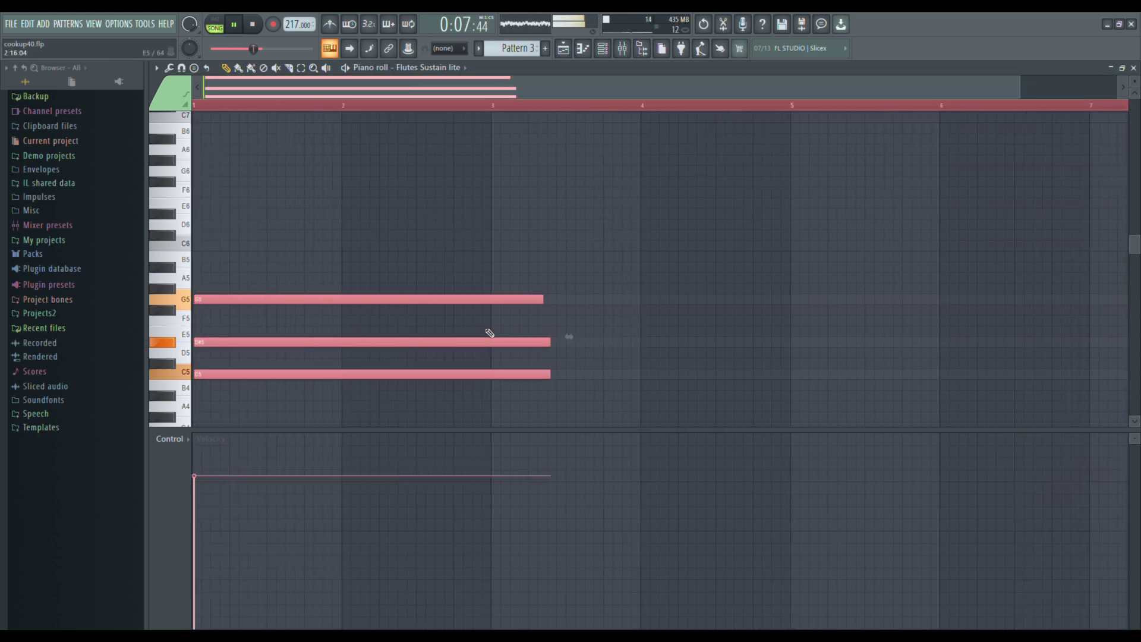
drag(547, 308, 223, 306)
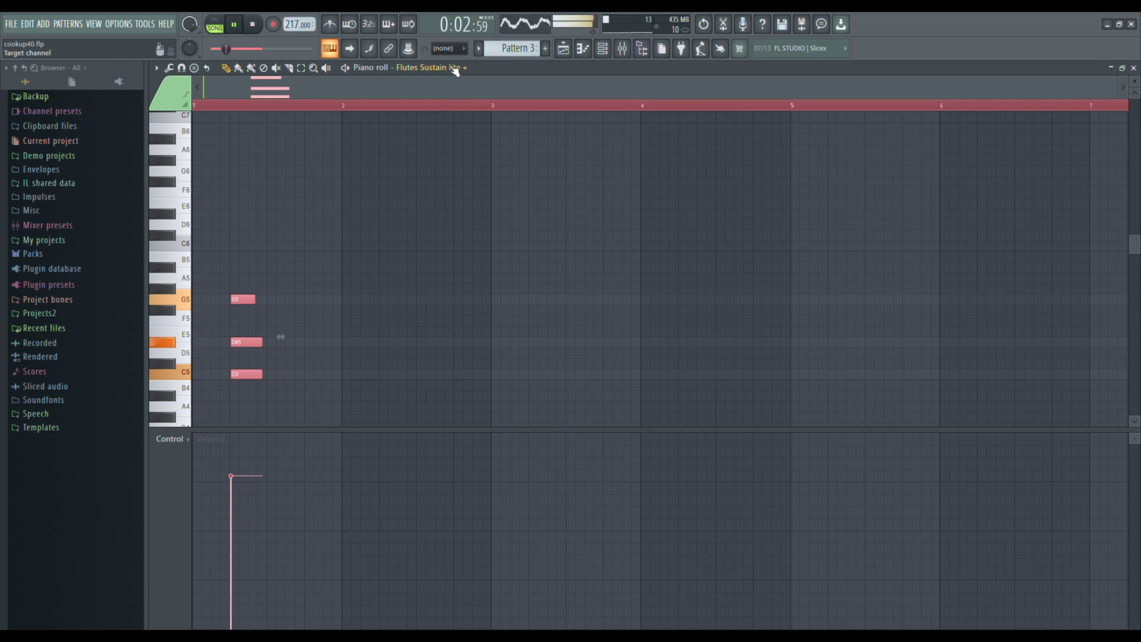
Step: Duplicate the flute stab with the snap set to Line so it falls on beats 2 and 4 of bars 1 and 2
drag(307, 92, 298, 117)
key(ctrl+b)
key(ctrl+a)
key(ctrl+b)
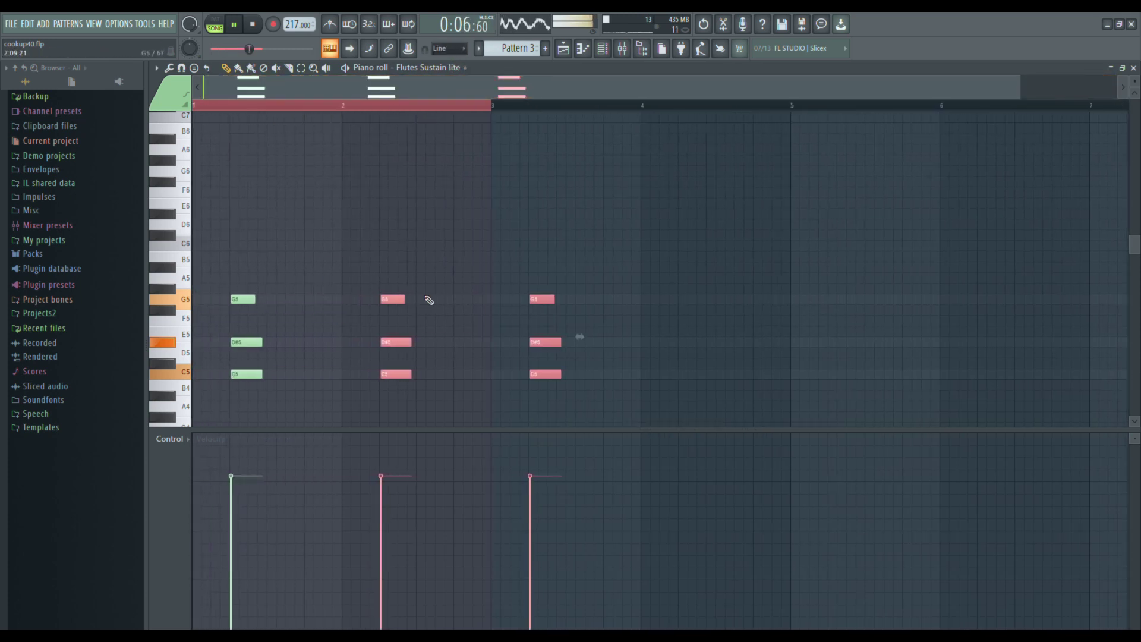
drag(396, 302, 312, 313)
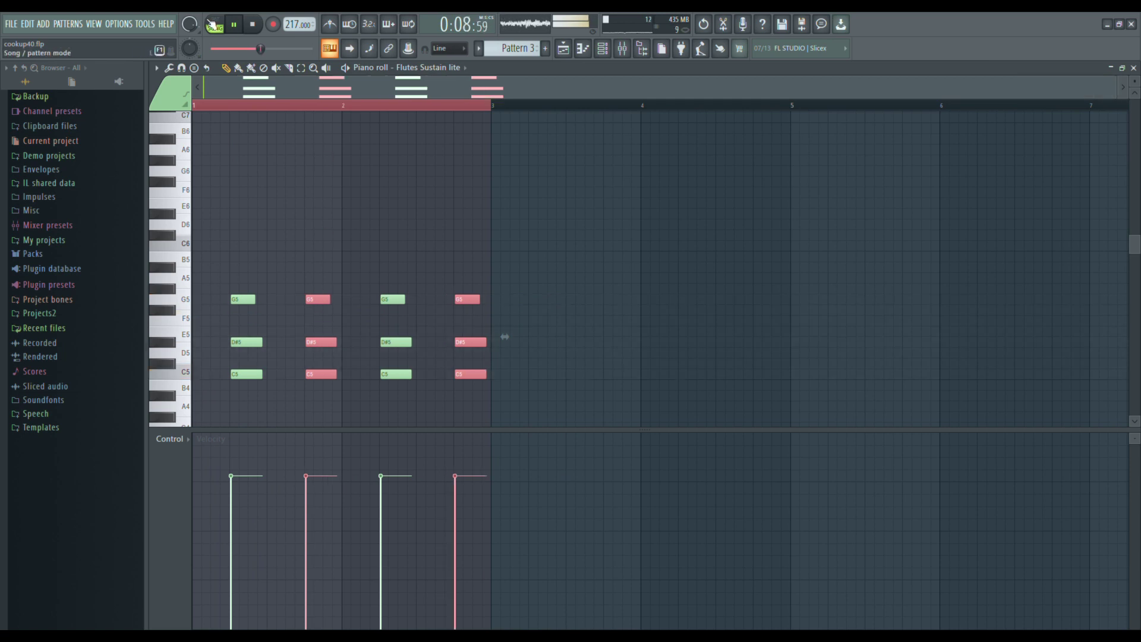
Step: Replace the Pattern 2 clip on Track 2 from bar 9 with Pattern 3 clips repeated through bar 16, and clear the selection
key(F5)
right_click(434, 146)
click(423, 159)
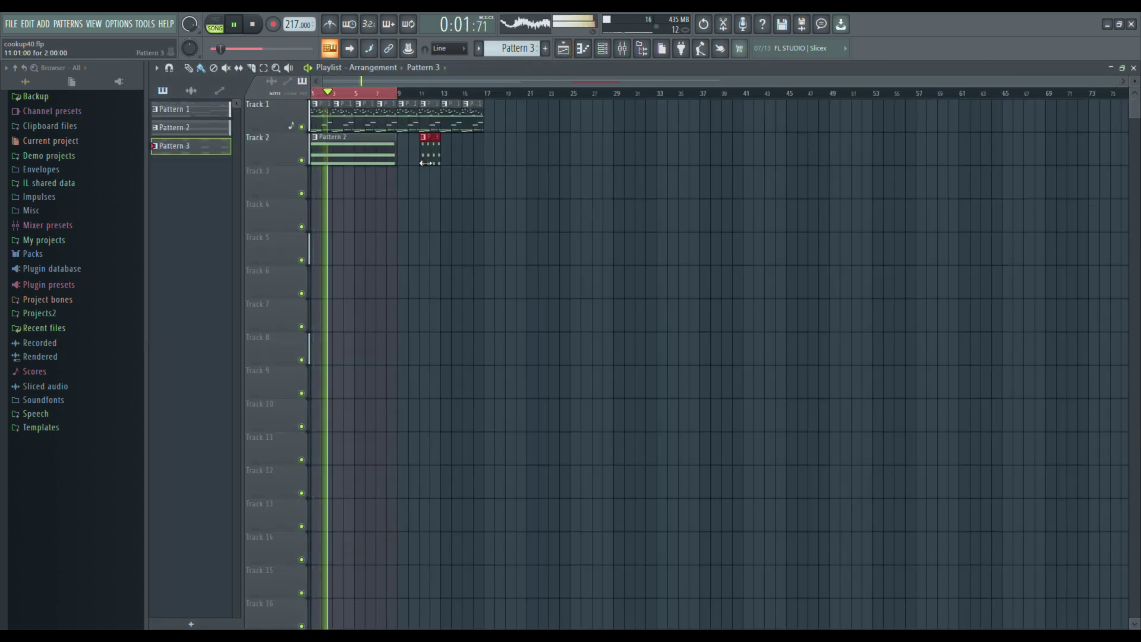
drag(438, 161, 483, 159)
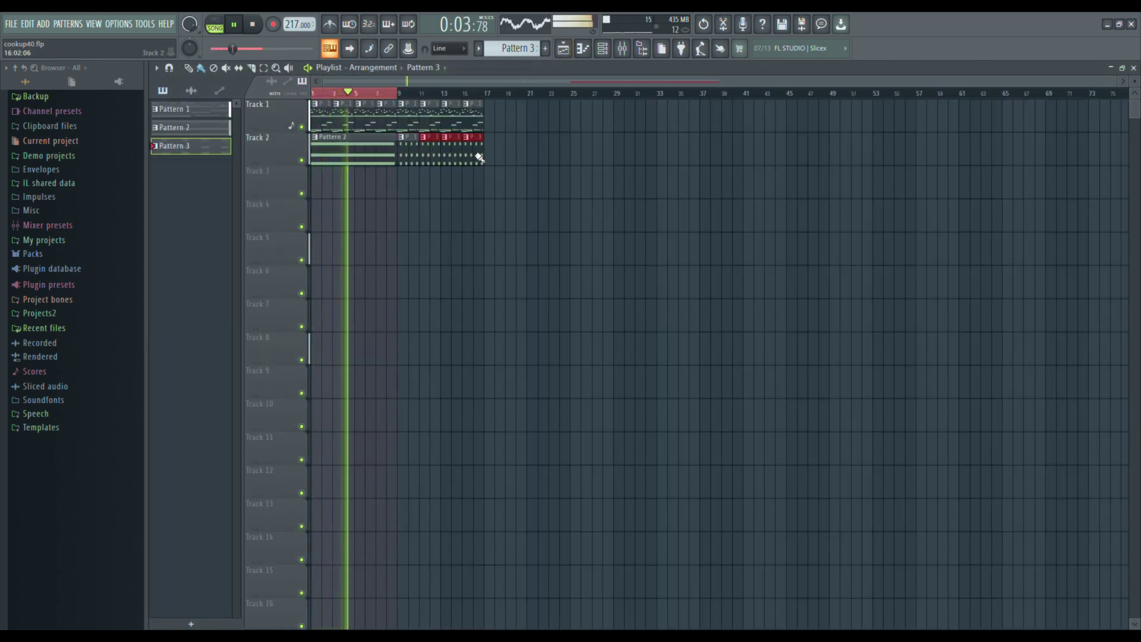
key(ctrl+d)
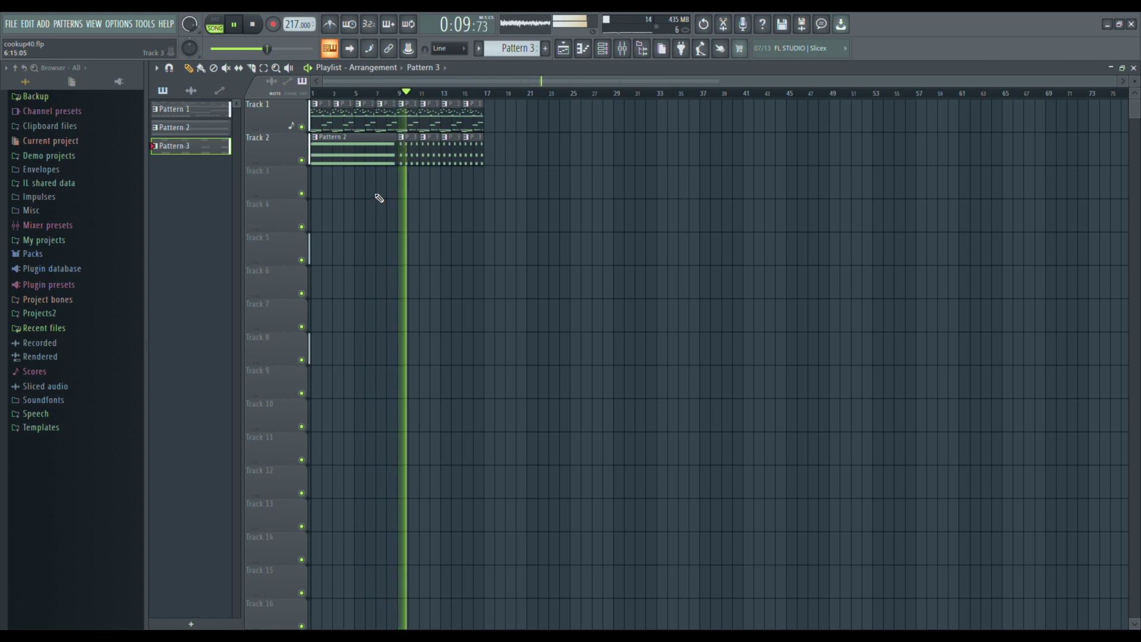
Step: Raise the top notes of the first three Pattern 3 stabs to D#6, D6 and C6, and delete the last stab's C5
double_click(404, 160)
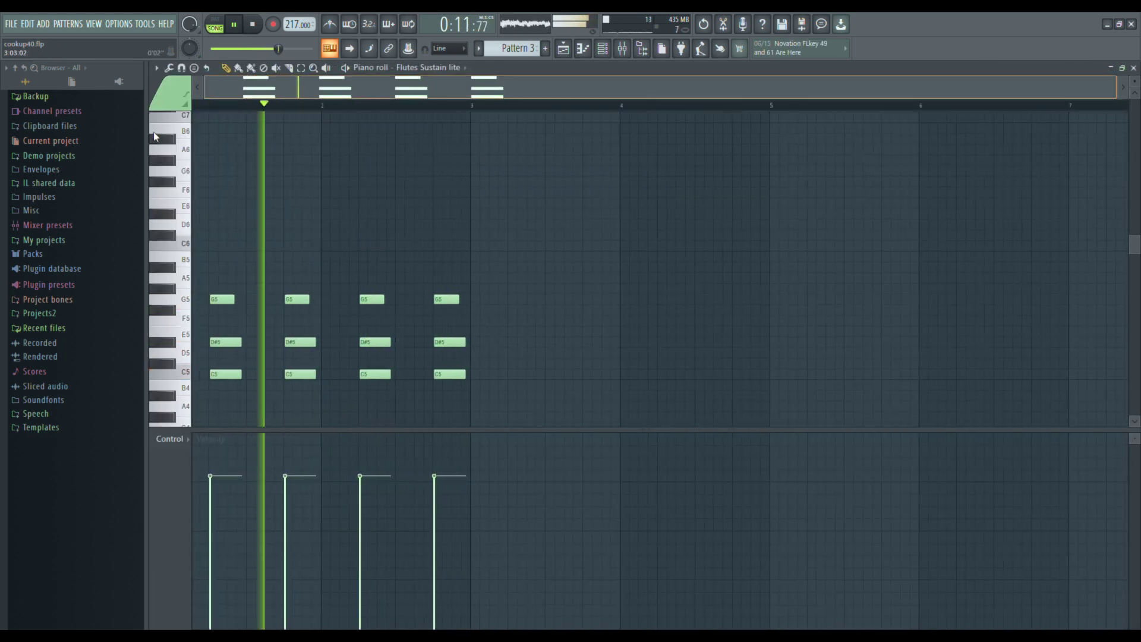
drag(248, 301, 250, 227)
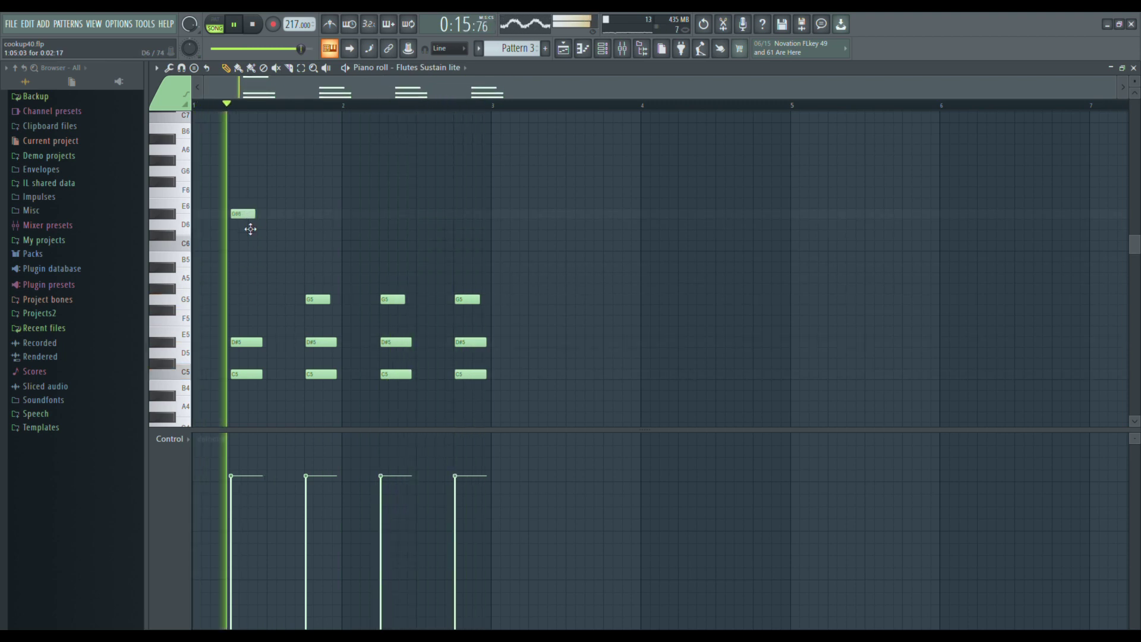
drag(324, 302, 315, 243)
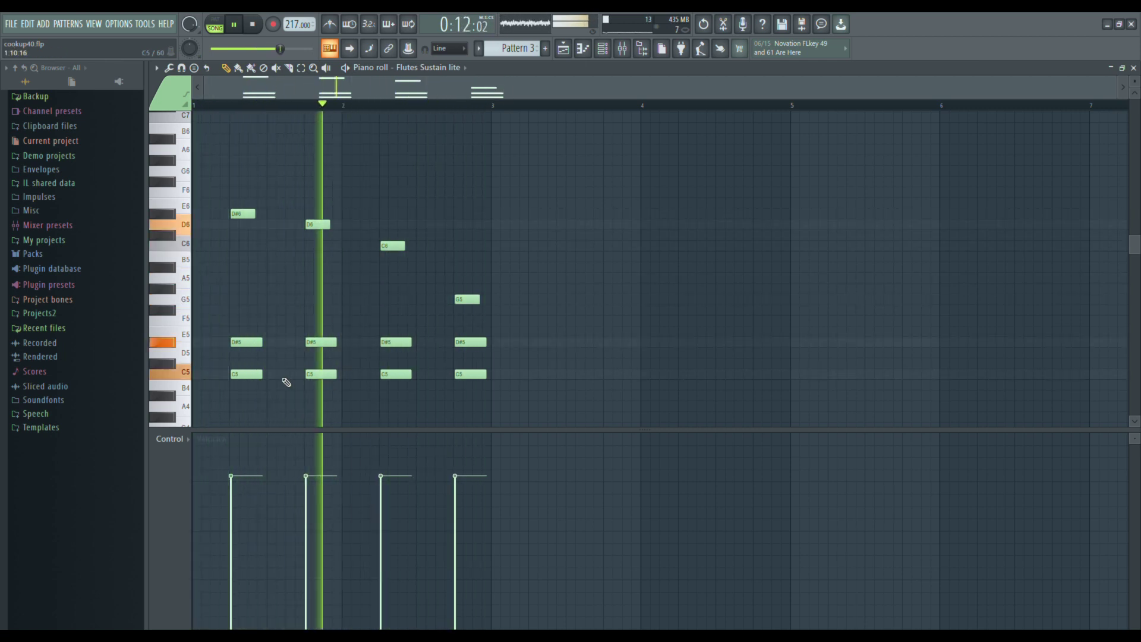
right_click(480, 374)
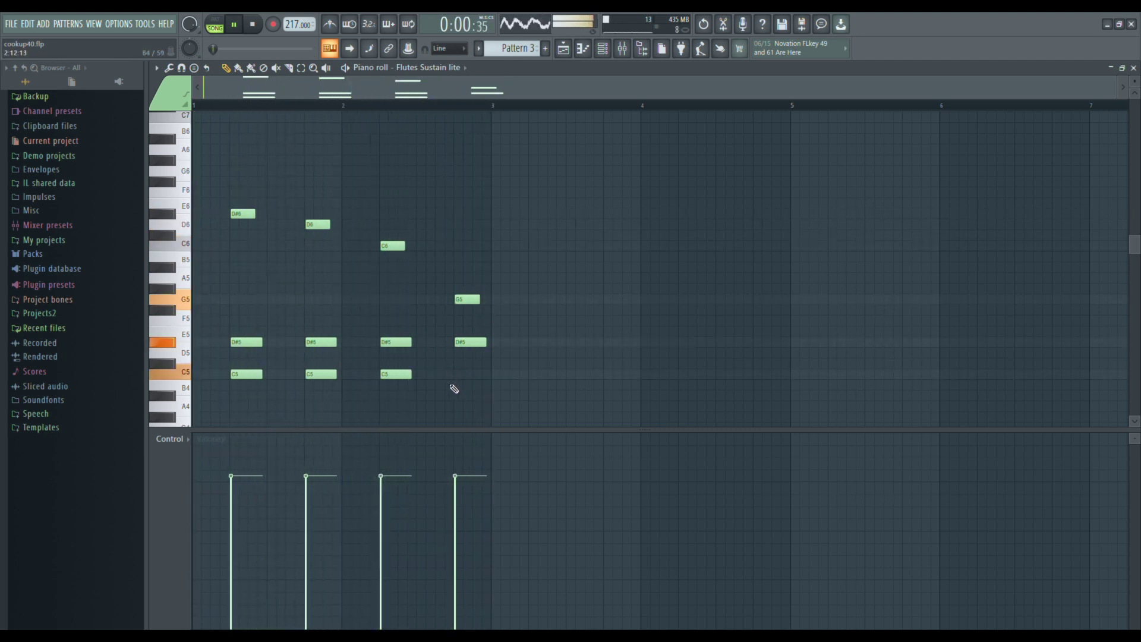
click(1134, 68)
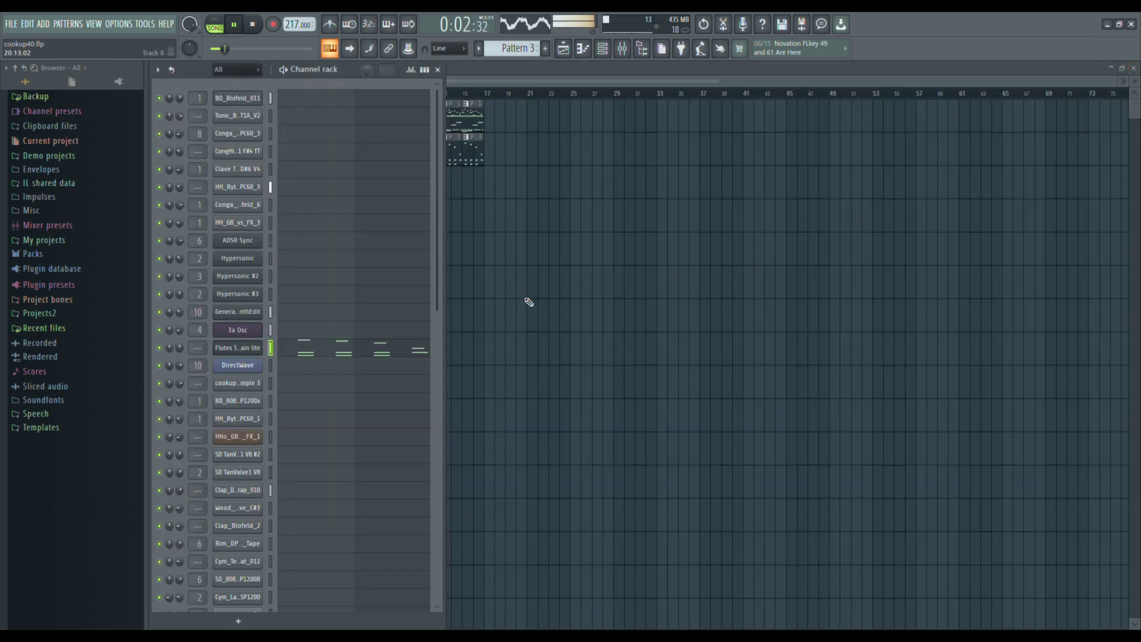
key(F6)
double_click(333, 155)
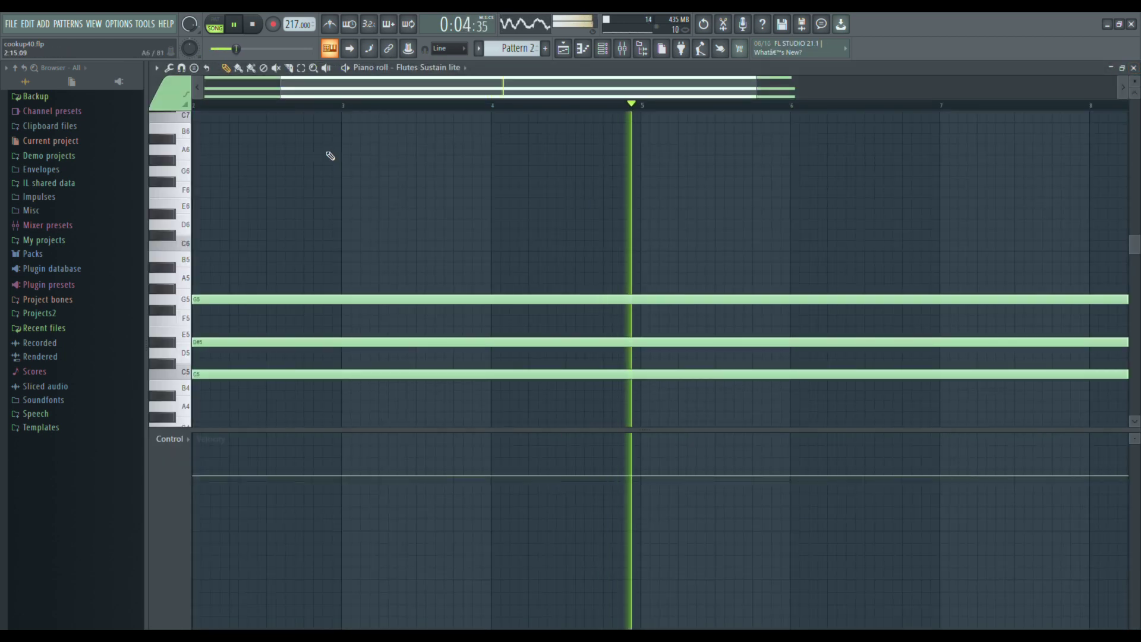
key(F7)
key(F6)
Step: Duplicate all playlist clips on Tracks 1 and 2 into bars 17 to 32 and clear the selection
key(ctrl+a)
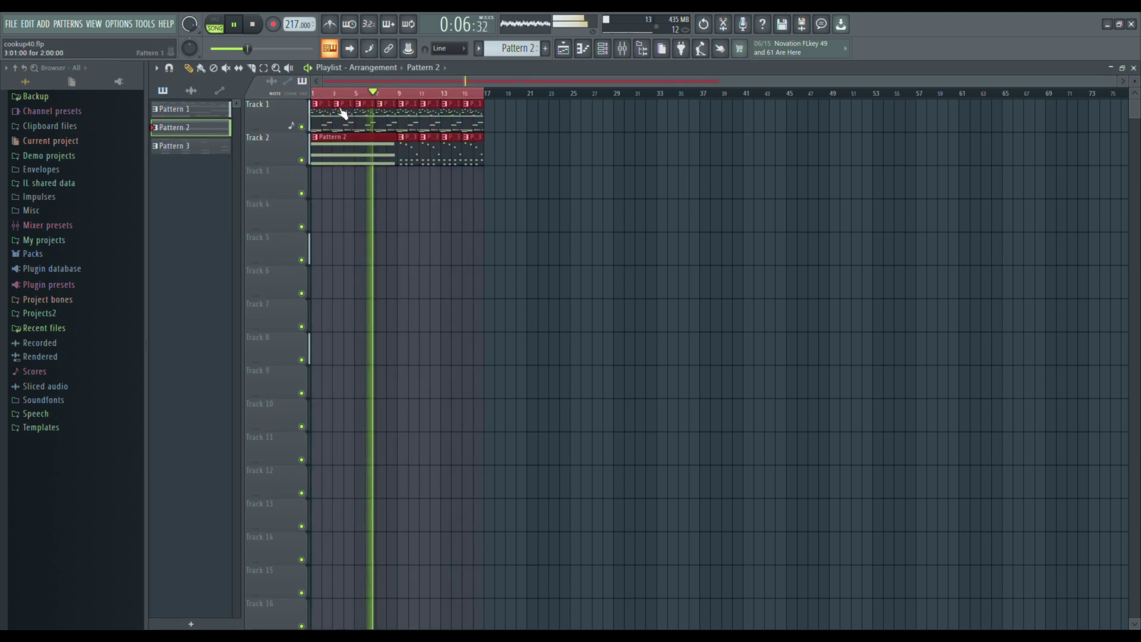
drag(350, 82, 748, 81)
key(ctrl+b)
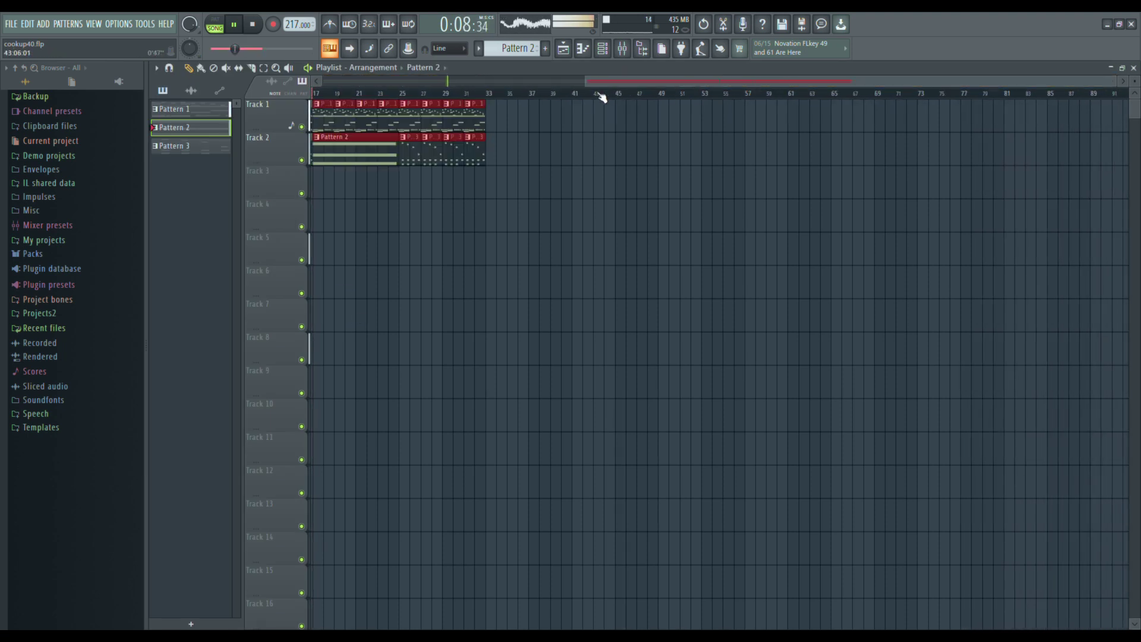
key(ctrl+a)
drag(599, 83, 333, 94)
key(ctrl+d)
Step: Make the Pattern 2 clip at bars 17 to 24 a unique pattern, placed on Track 3 instead of Track 2
double_click(509, 143)
key(F7)
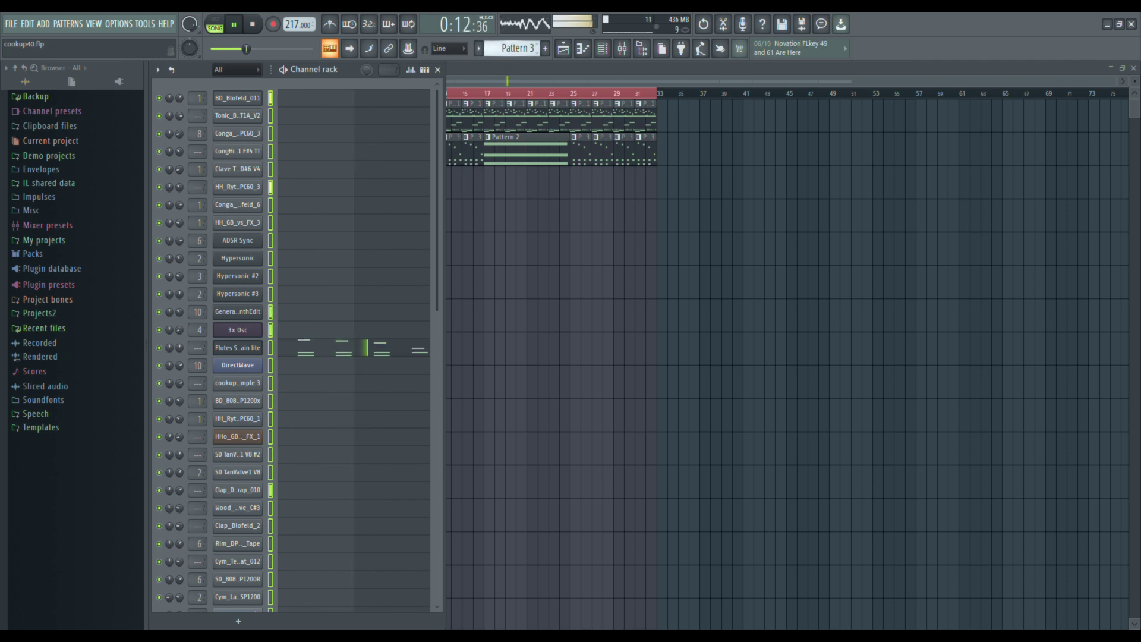
click(512, 150)
click(490, 187)
right_click(516, 154)
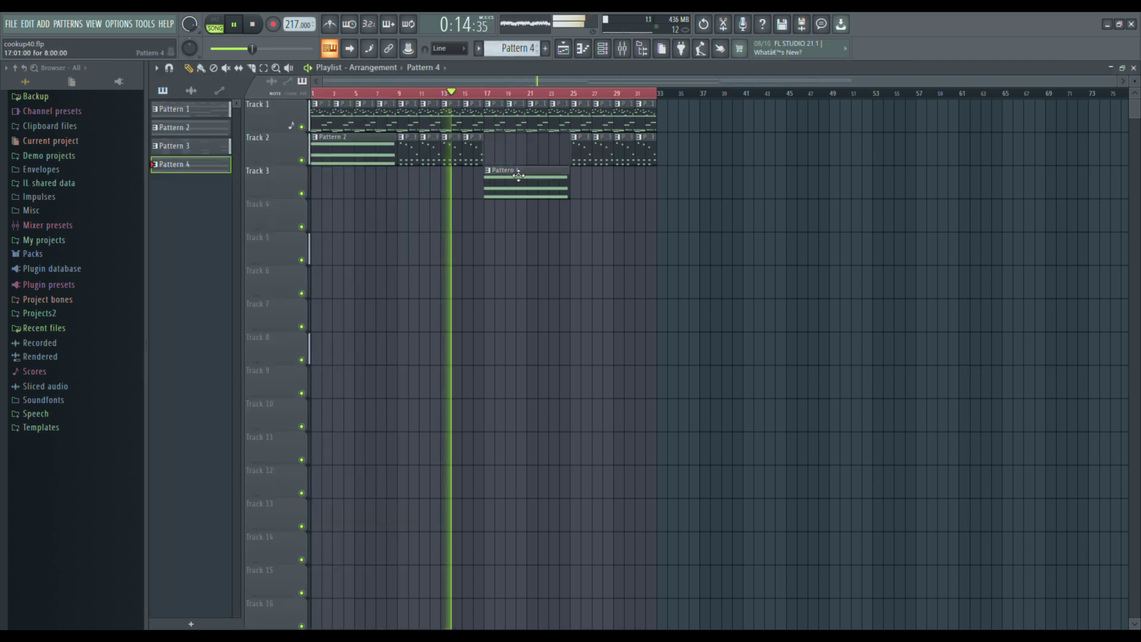
Step: Transpose all flute notes in Pattern 4 down so the chord's top note is D5, and return to the playlist with nothing selected
double_click(533, 184)
key(ctrl+a)
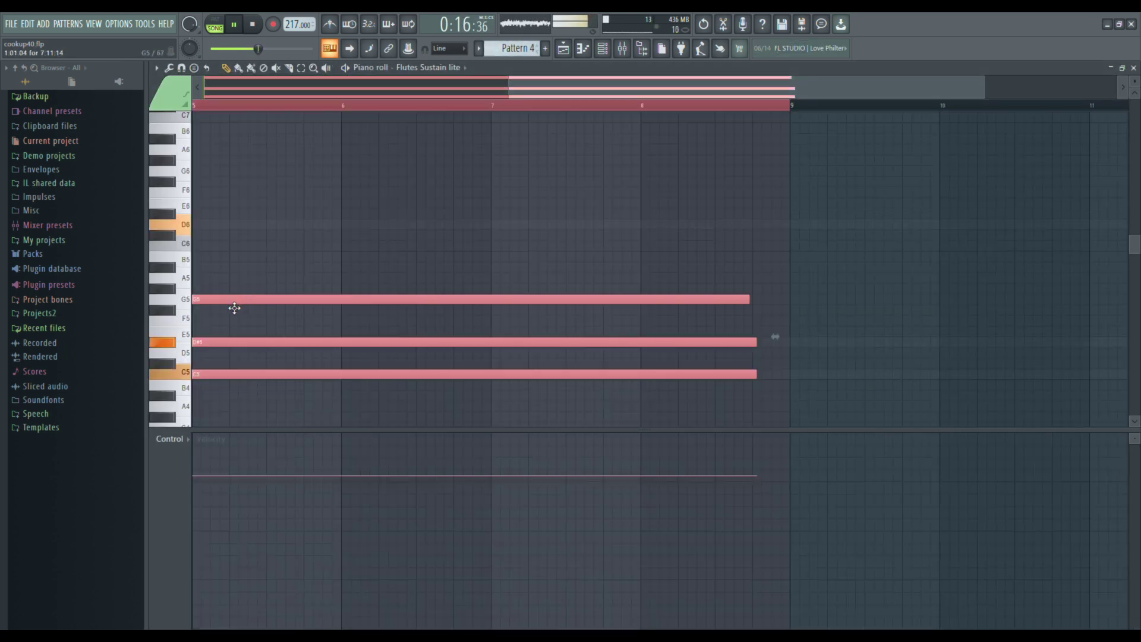
drag(232, 302, 213, 365)
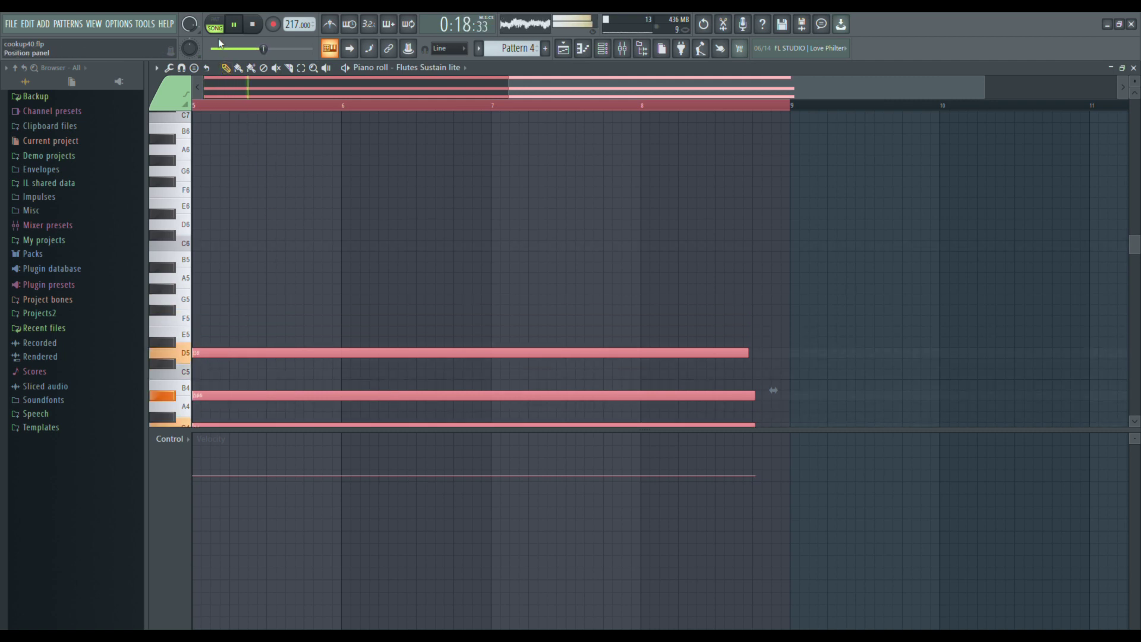
key(F5)
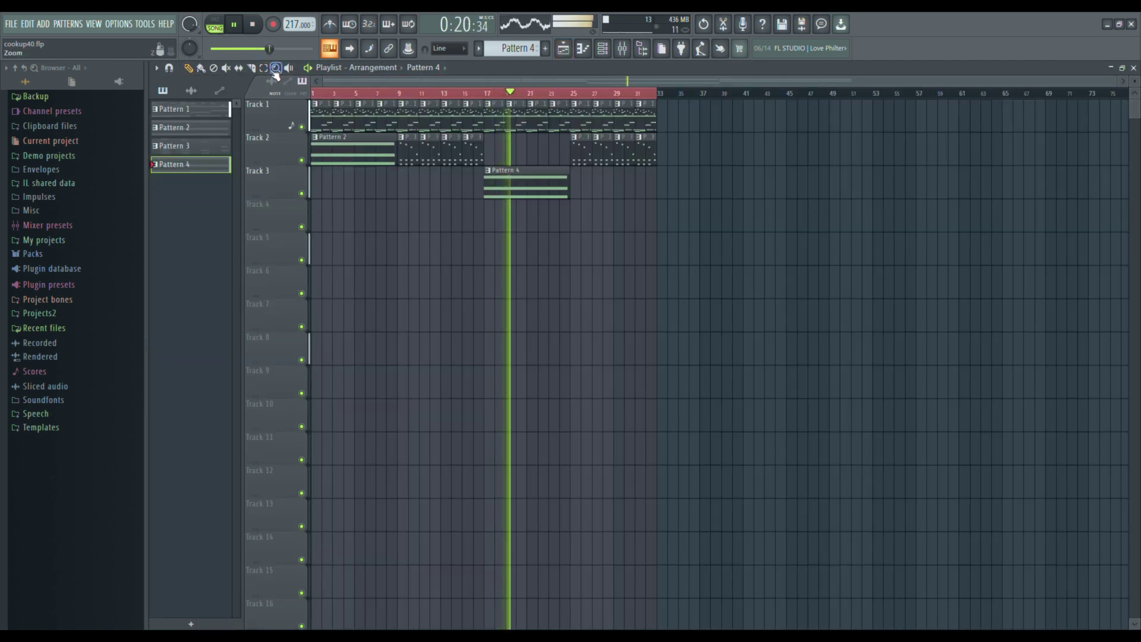
click(335, 99)
click(189, 68)
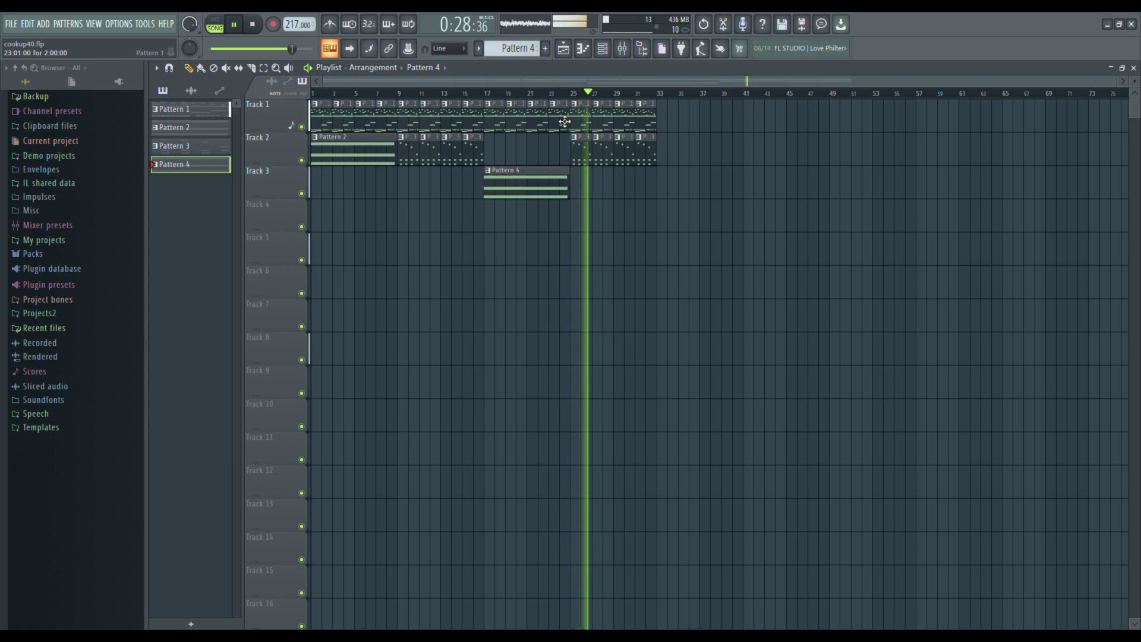
Step: Duplicate the entire arrangement on Tracks 1 to 3 into bars 33 to 64 and clear the selection
key(ctrl+a)
drag(351, 80, 875, 73)
key(ctrl+b)
drag(721, 80, 538, 83)
click(262, 68)
key(ctrl+d)
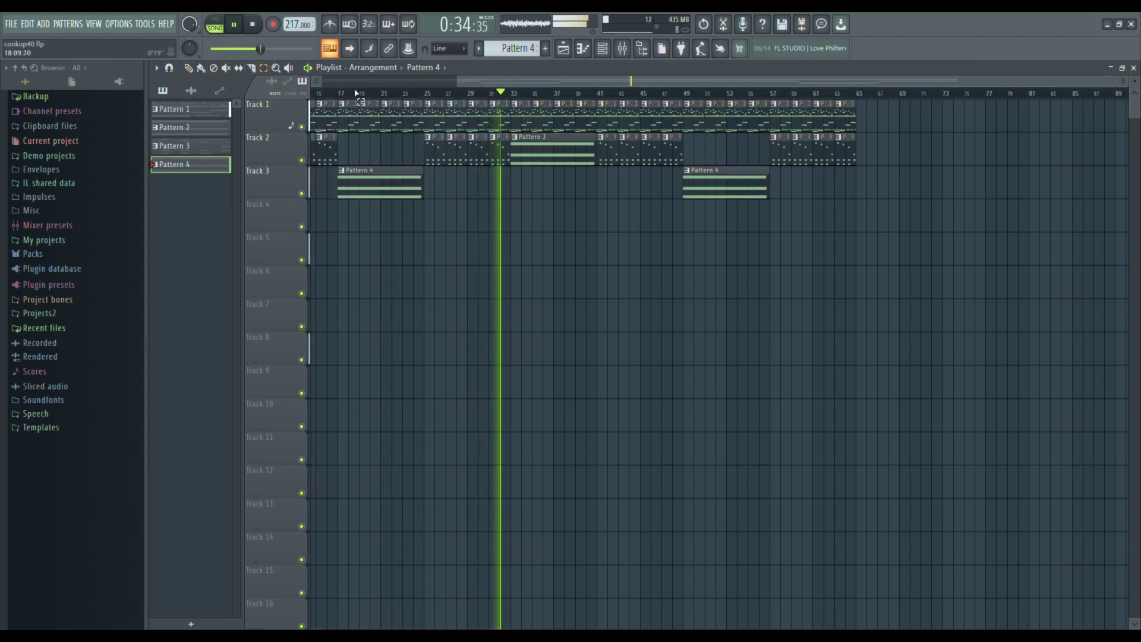
click(190, 68)
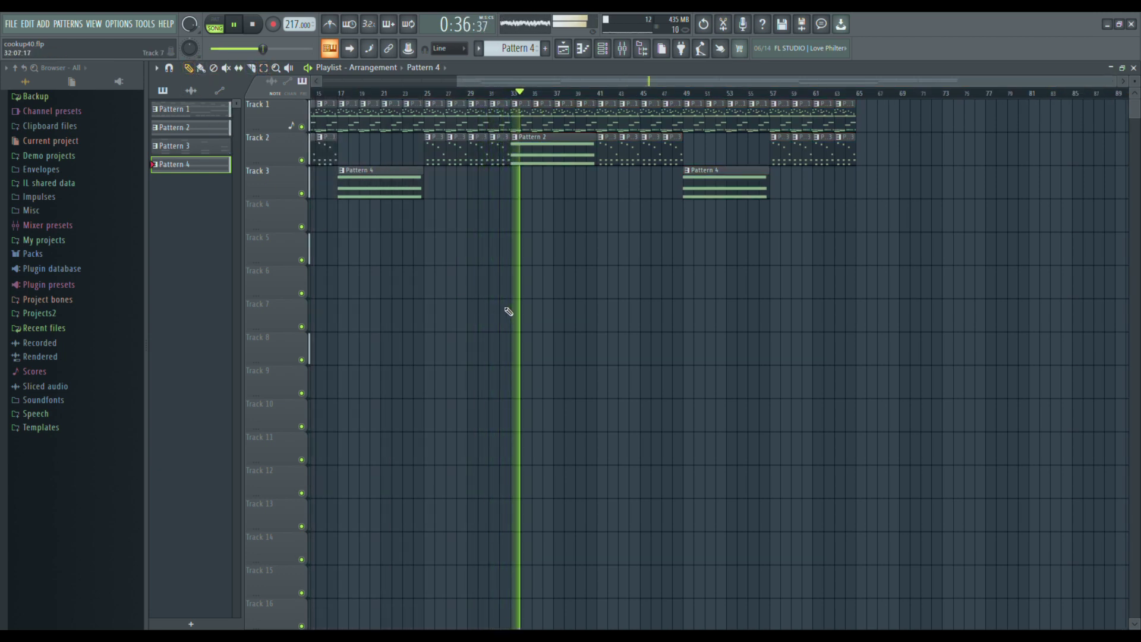
Step: Listen to the arrangement while checking the channel rack, and review the playlist from bar 1
key(F7)
click(1134, 67)
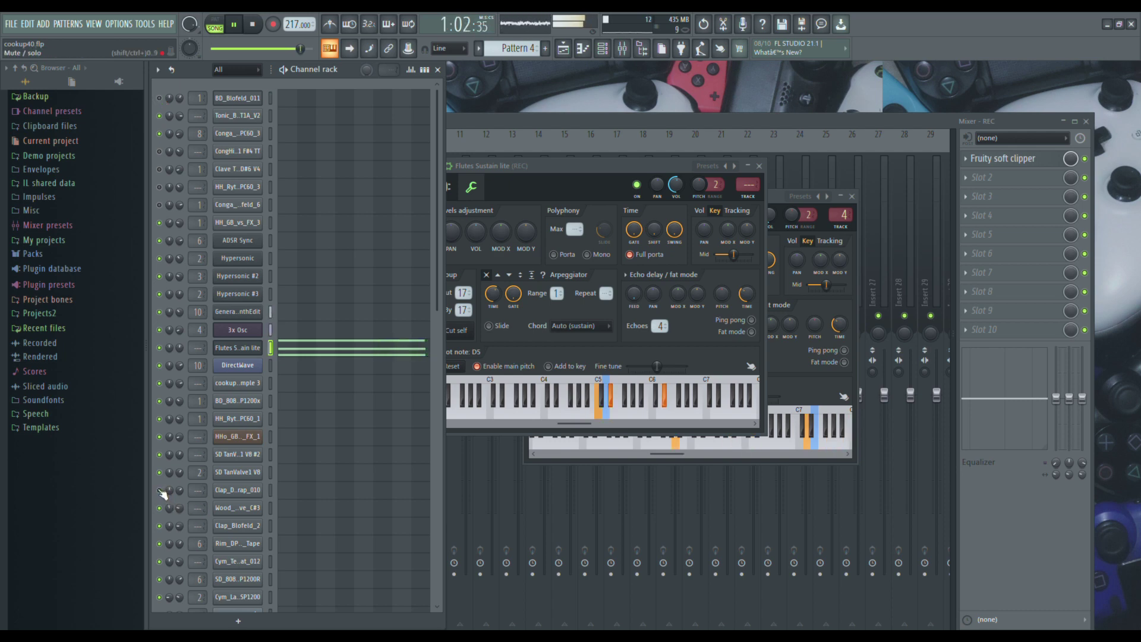
key(F5)
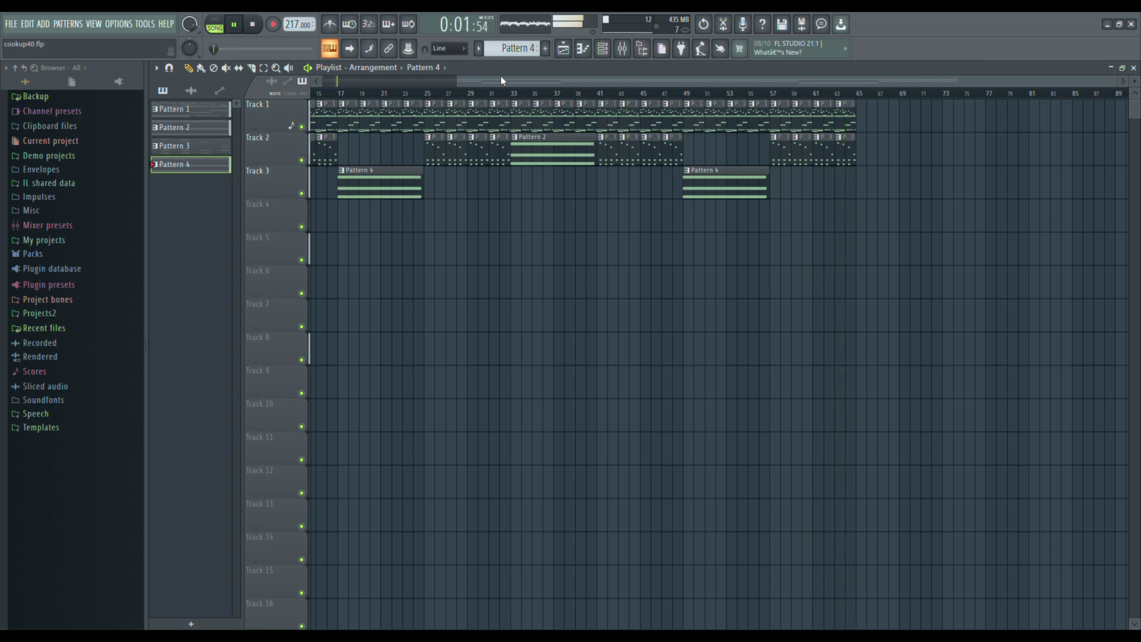
drag(488, 77, 349, 81)
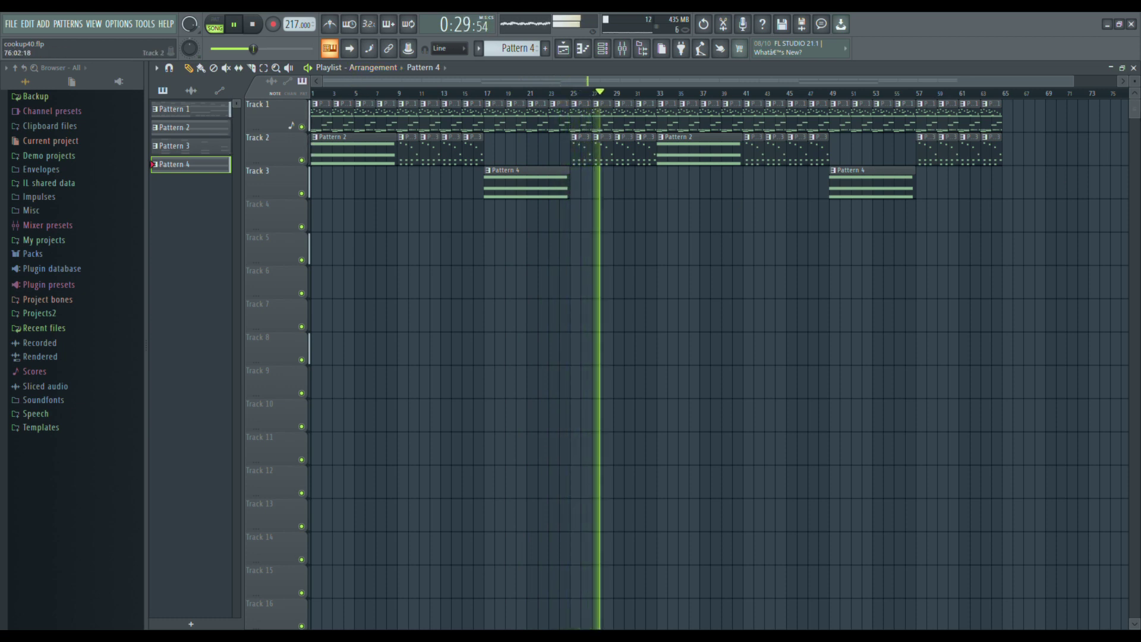
Step: Solo the Flutes Sustain lite channel in the channel rack during playback
click(1133, 68)
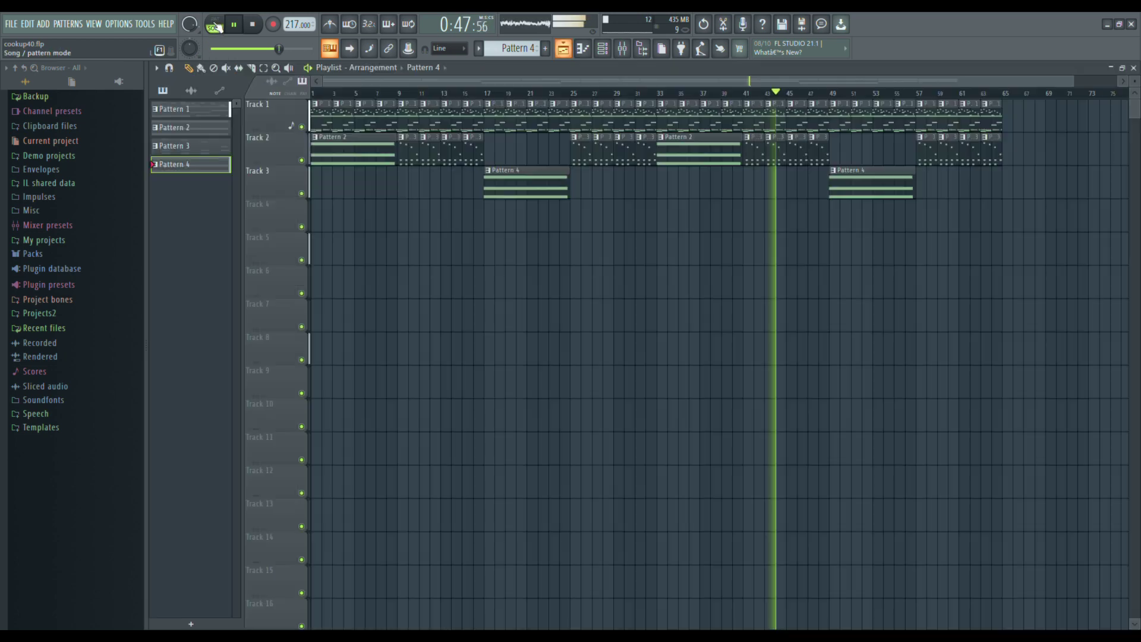
key(F5)
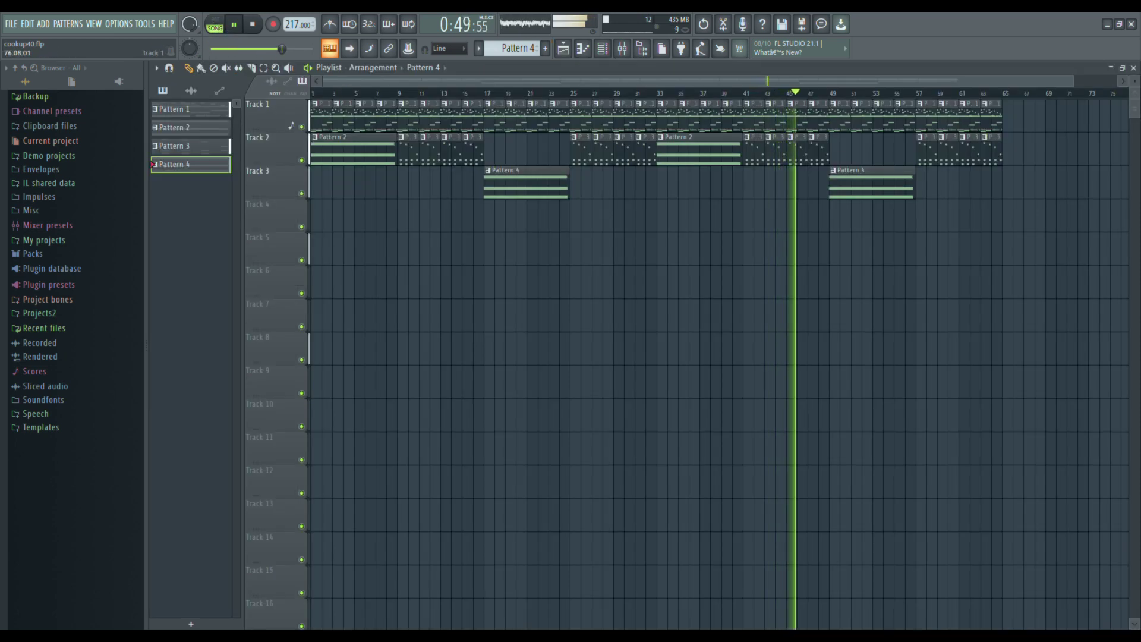
click(1133, 68)
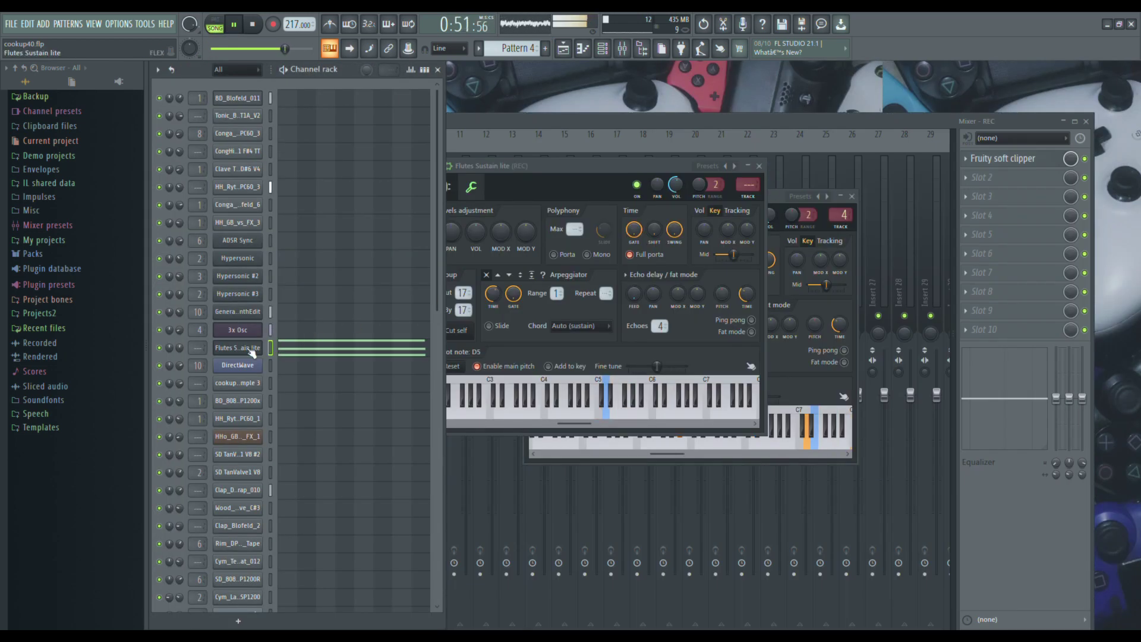
ctrl+click(159, 348)
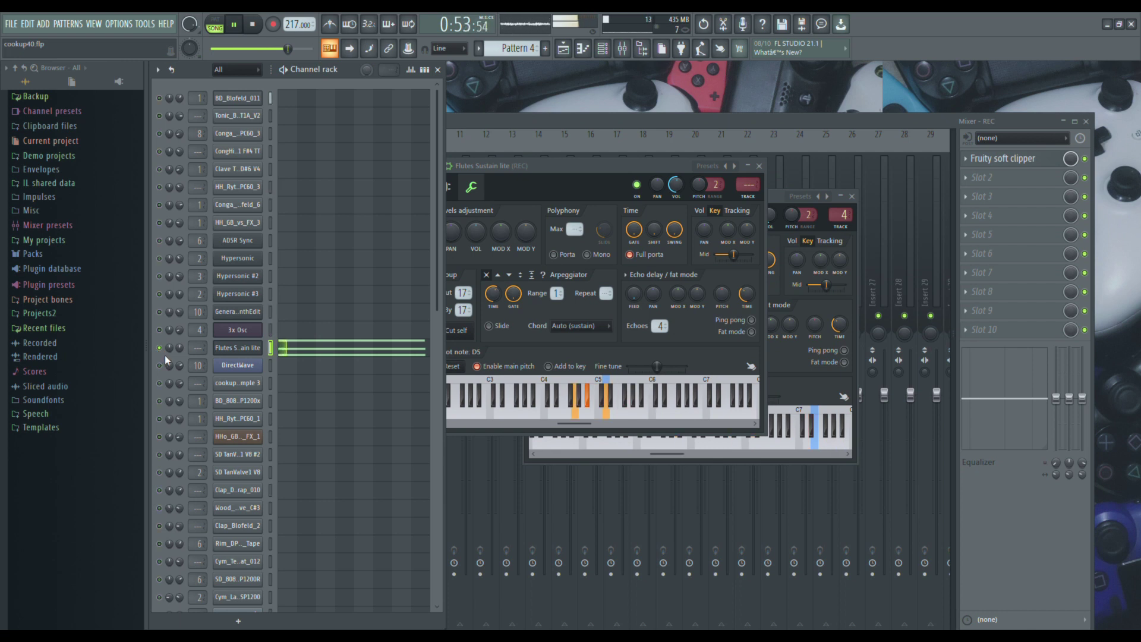